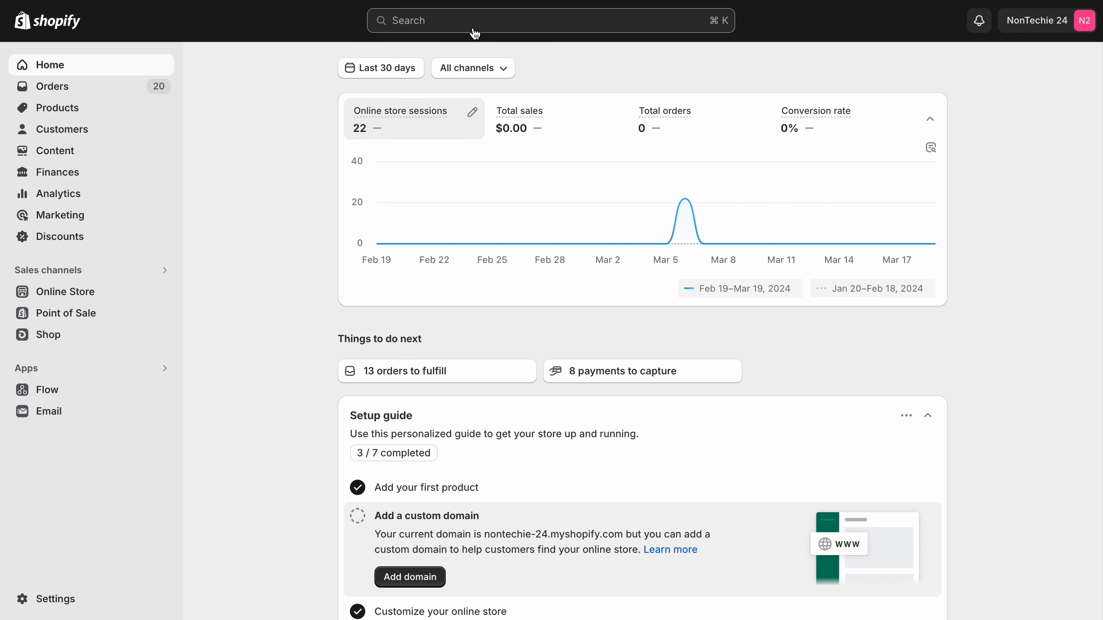
Search the store admin for "search and discovery" and install the Shopify Search & Discovery app.
left_click(474, 25)
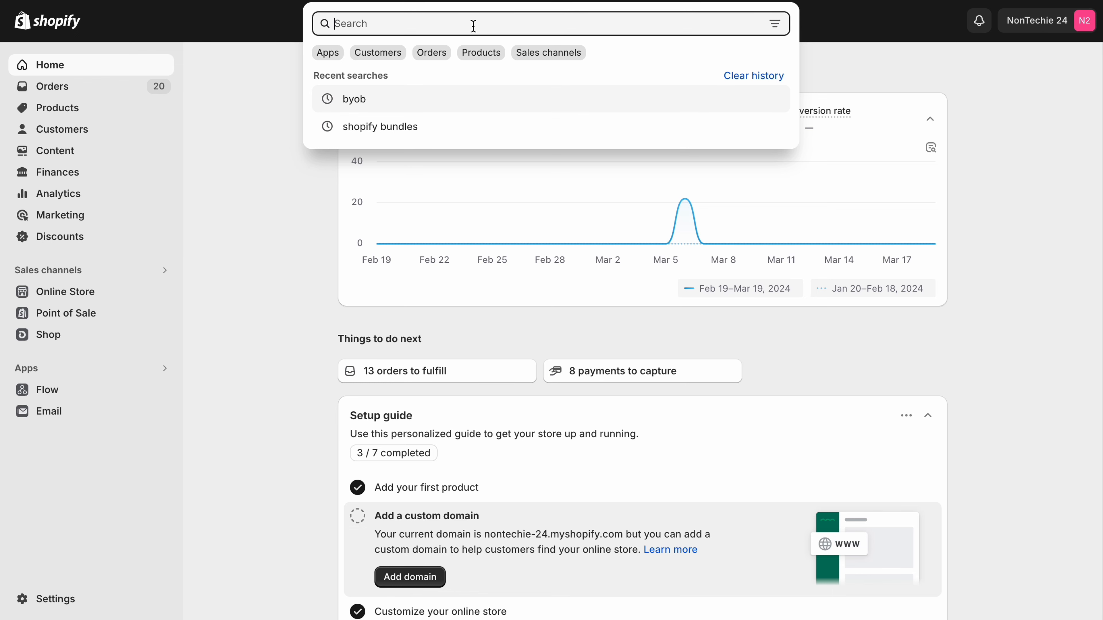
type("sear")
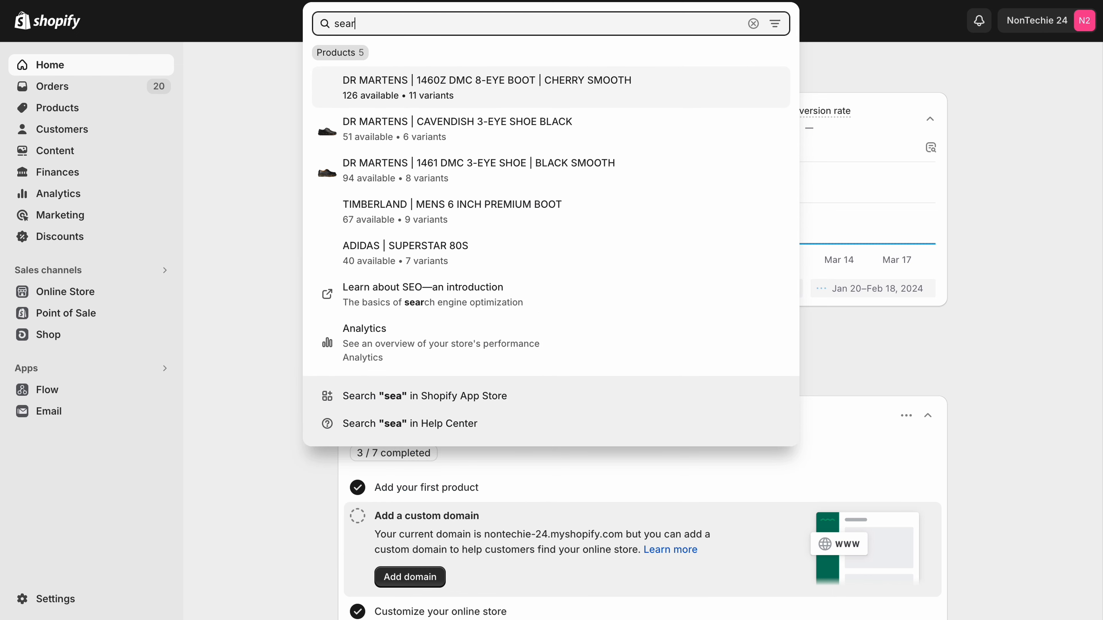
type("ch a")
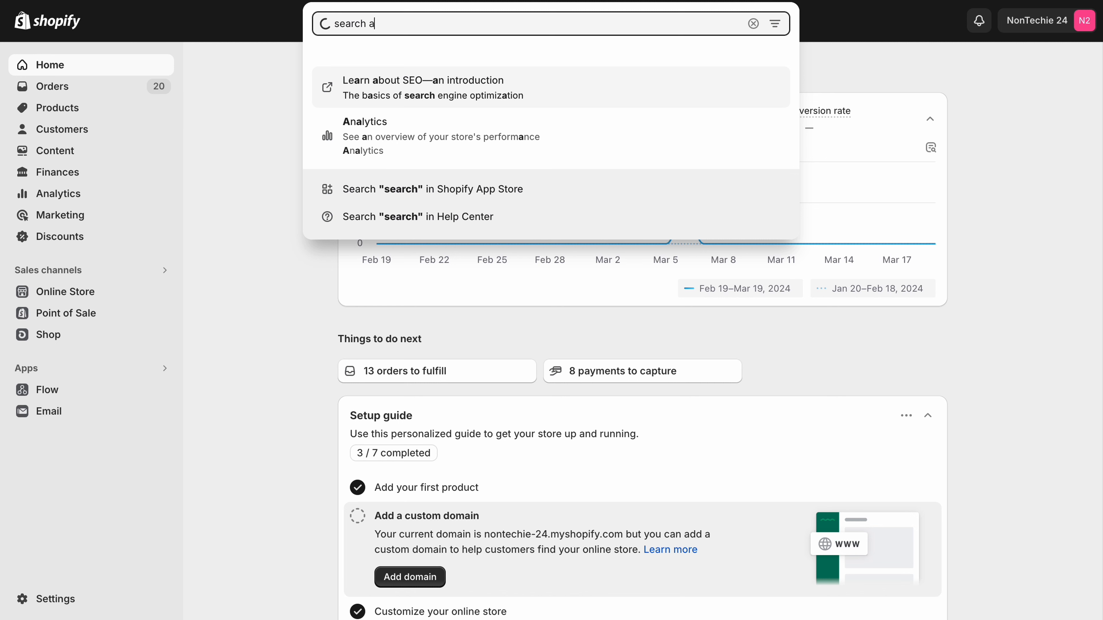
type("nd disc")
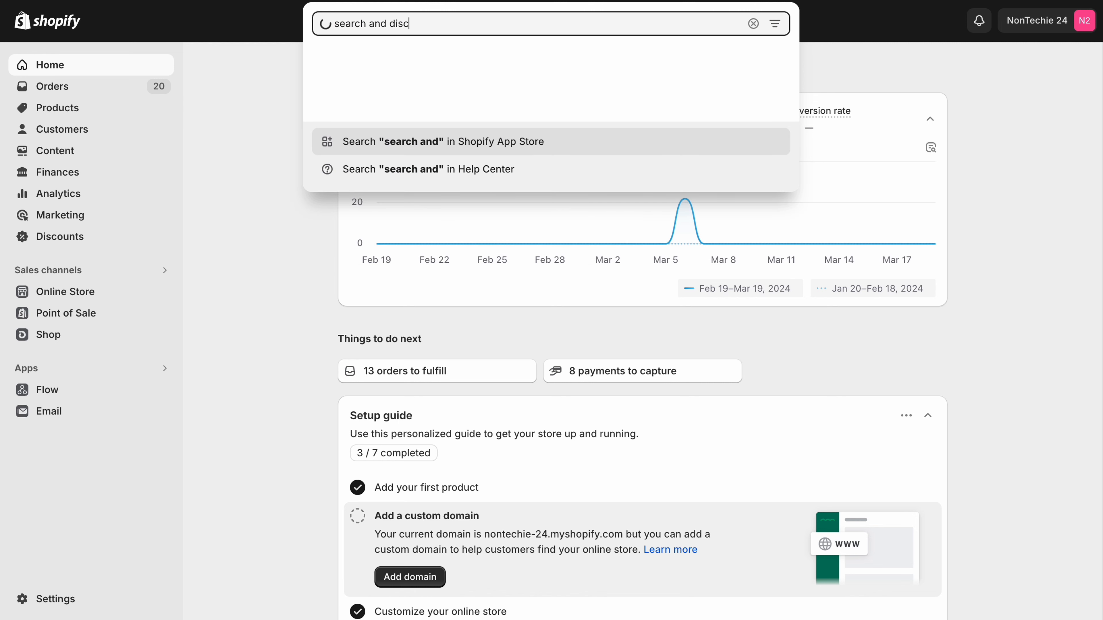
type("overy")
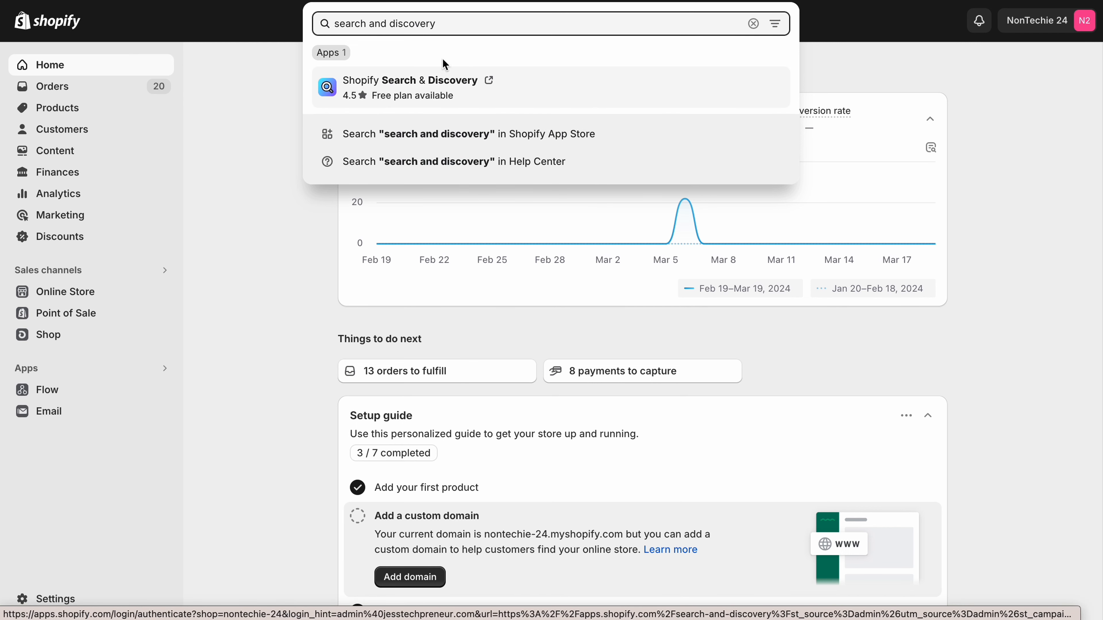
left_click(428, 91)
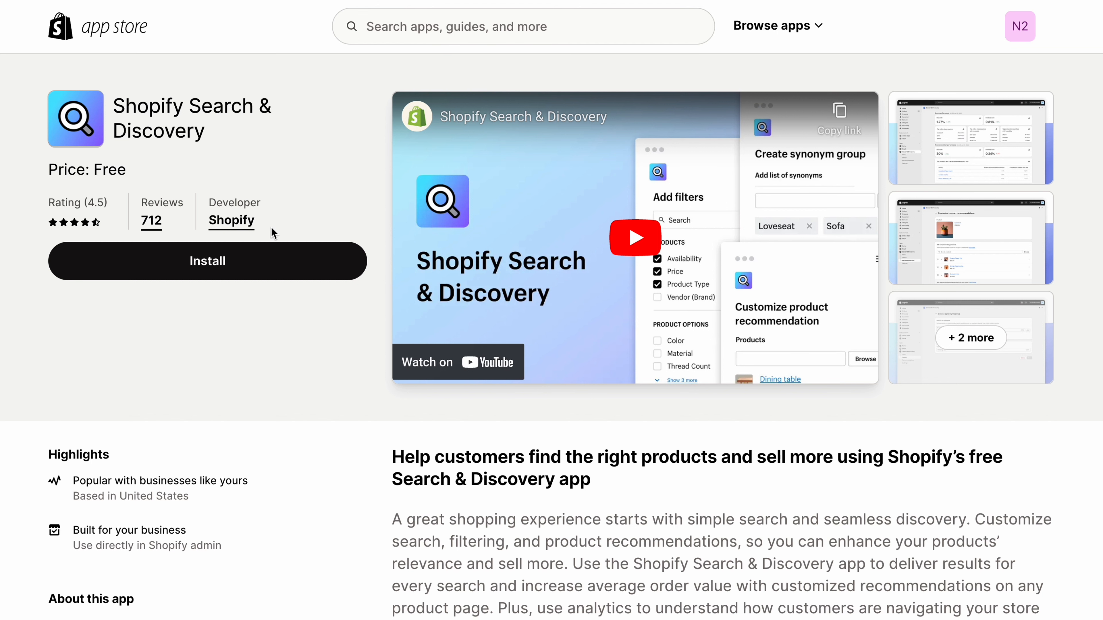
left_click(260, 263)
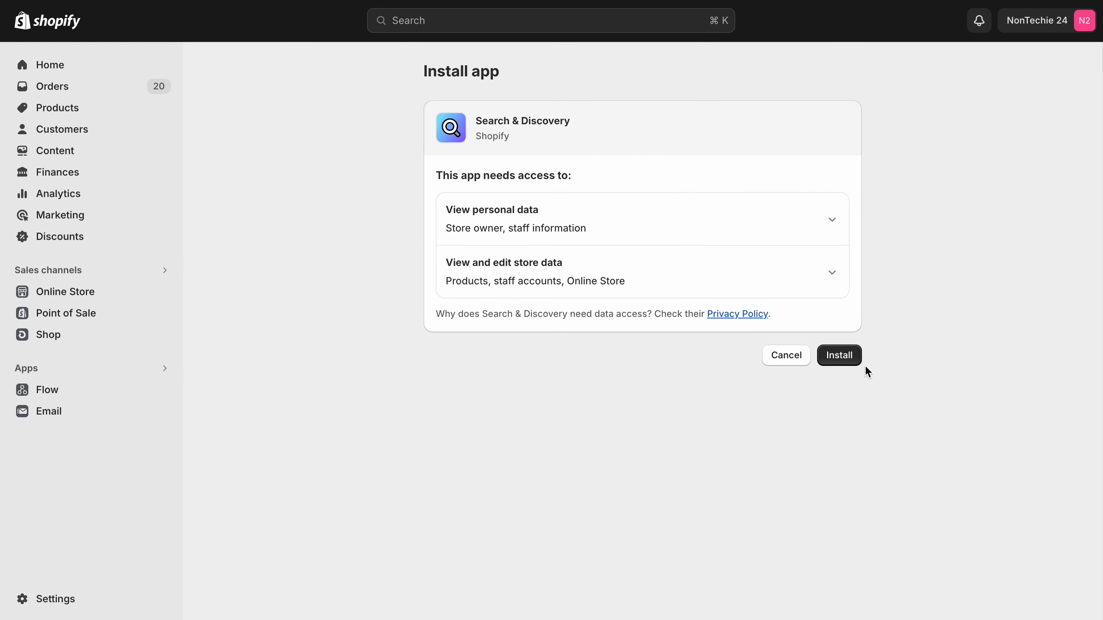
left_click(850, 361)
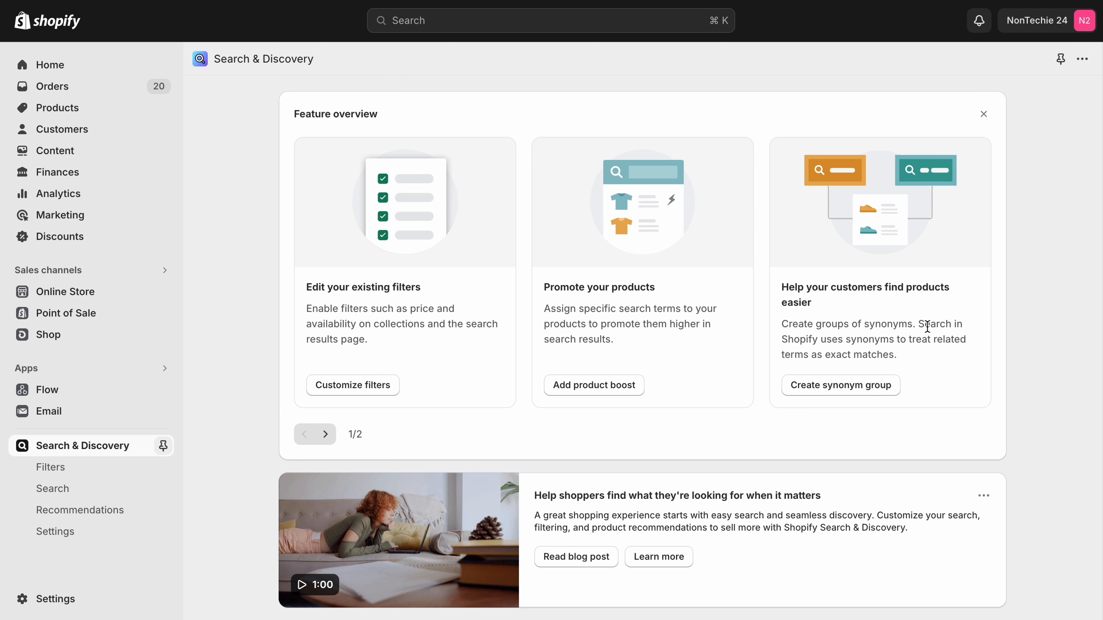
Review the Search & Discovery app's feature overview and its search and recommendation performance sections.
scroll(928, 327, "down", 1)
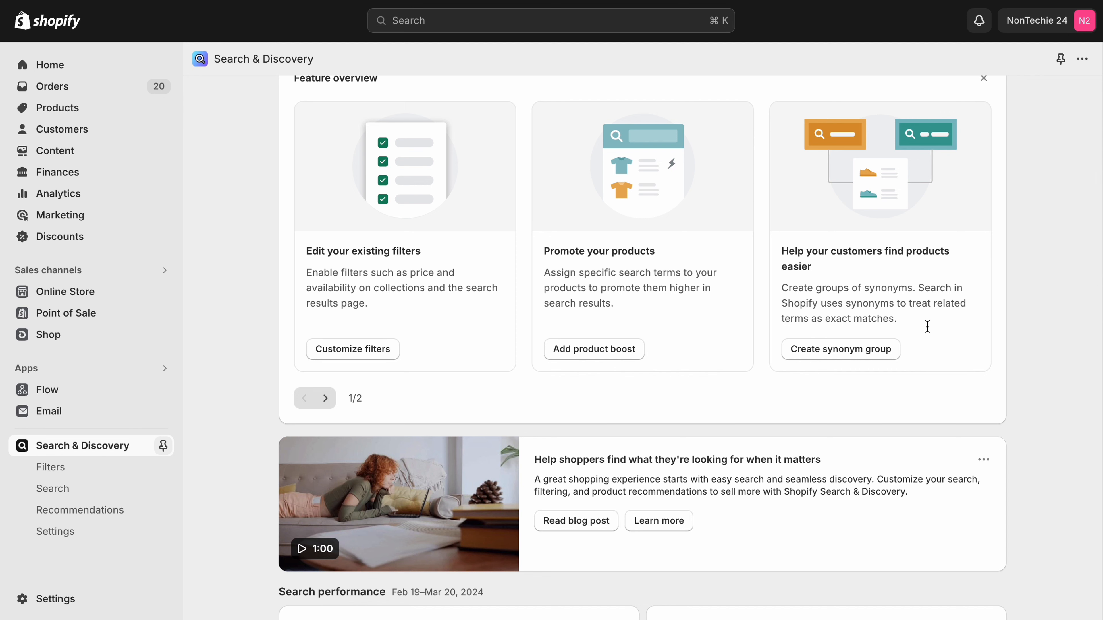
scroll(927, 326, "down", 8)
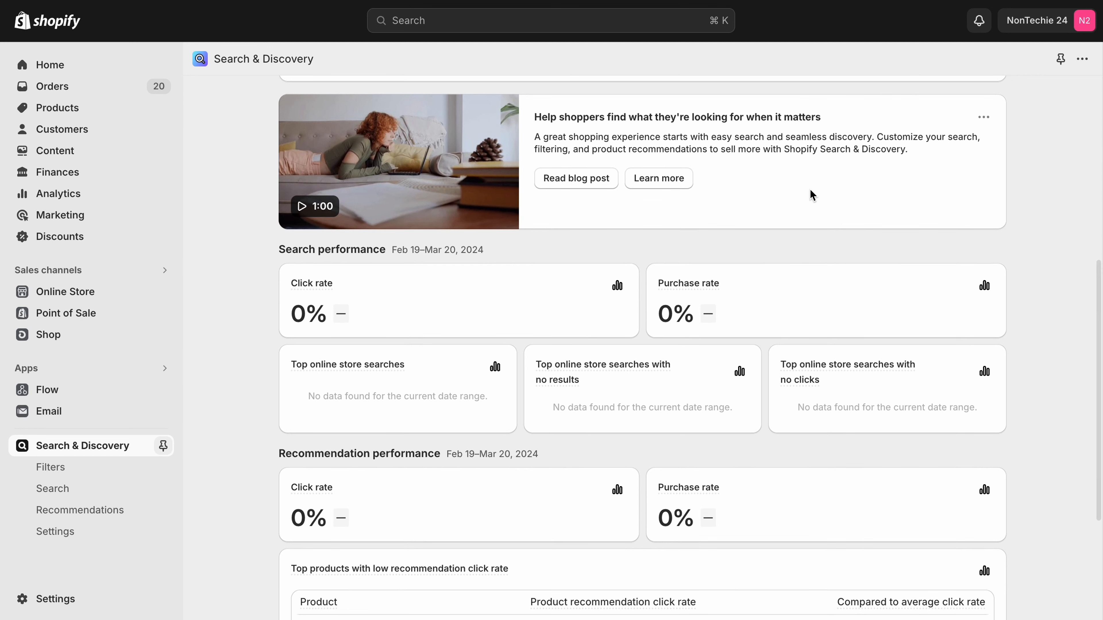
scroll(811, 190, "down", 3)
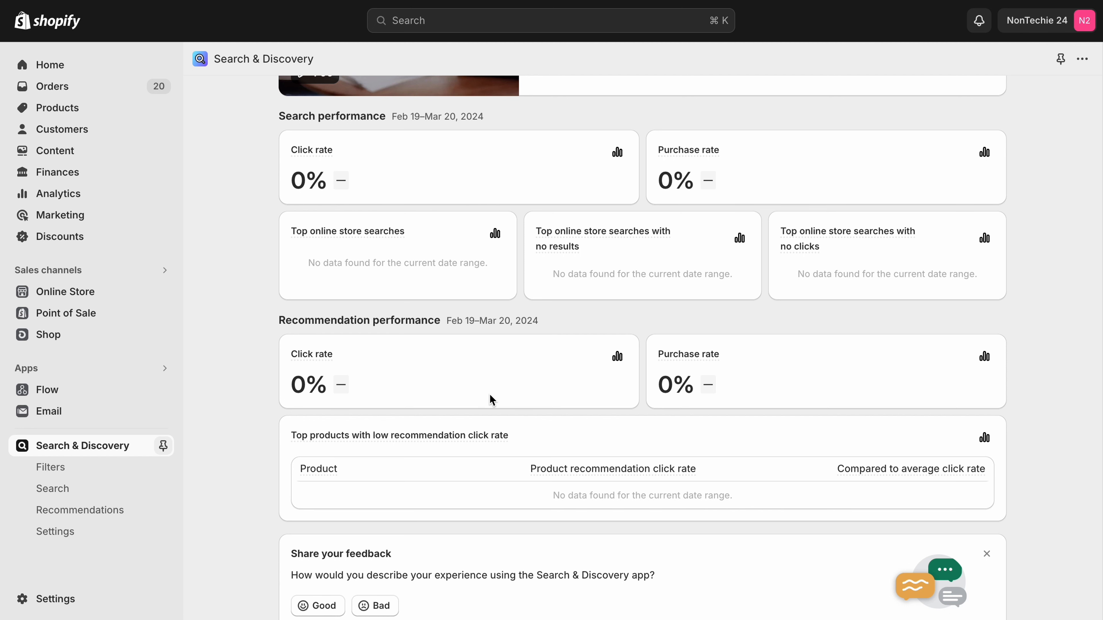
scroll(490, 396, "down", 1)
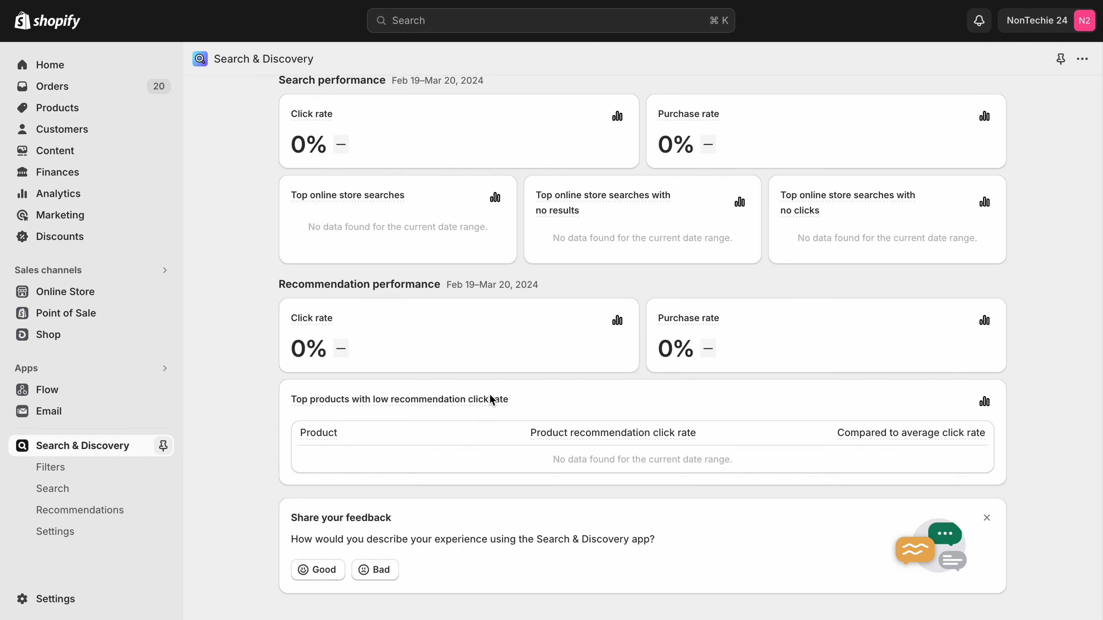
scroll(492, 400, "down", 2)
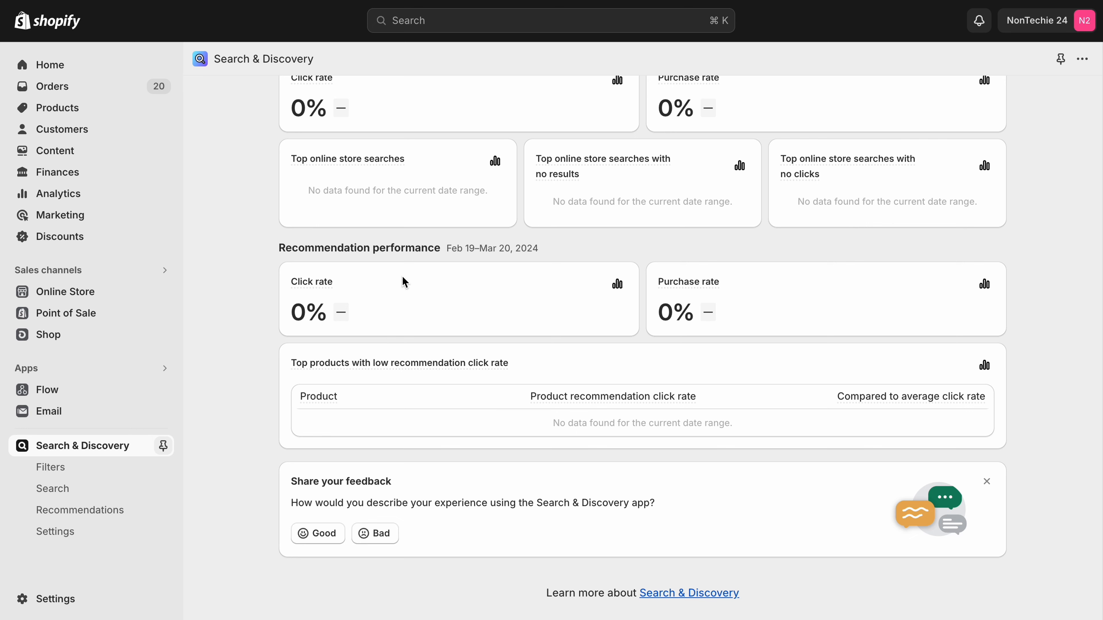
scroll(402, 277, "up", 10)
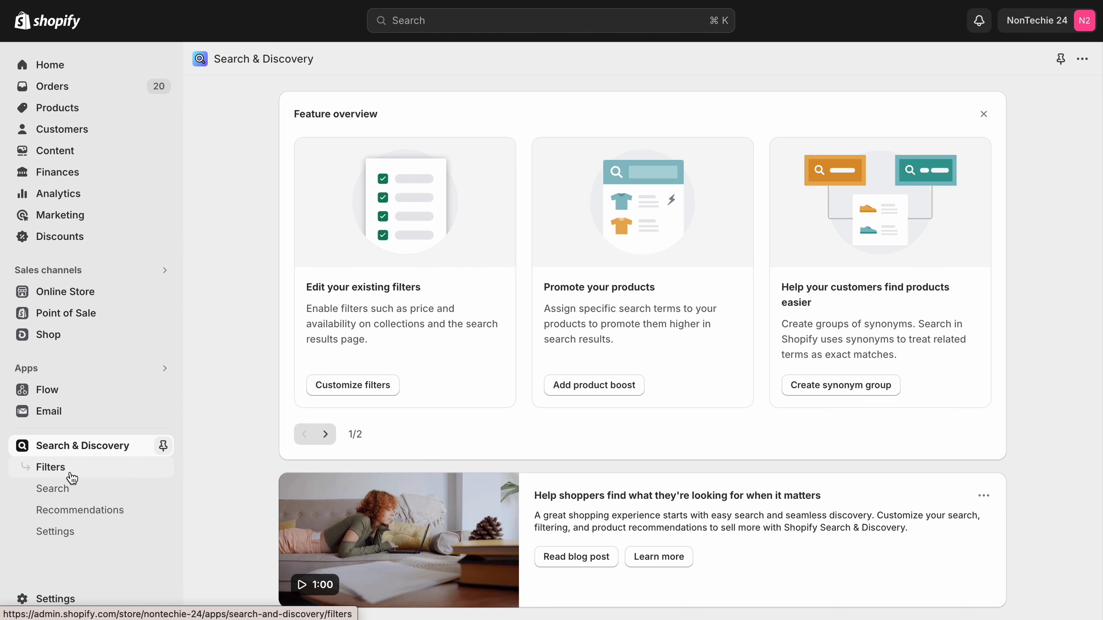
Go to the app's filters and inspect the settings of the existing Availability and Price filters.
left_click(72, 478)
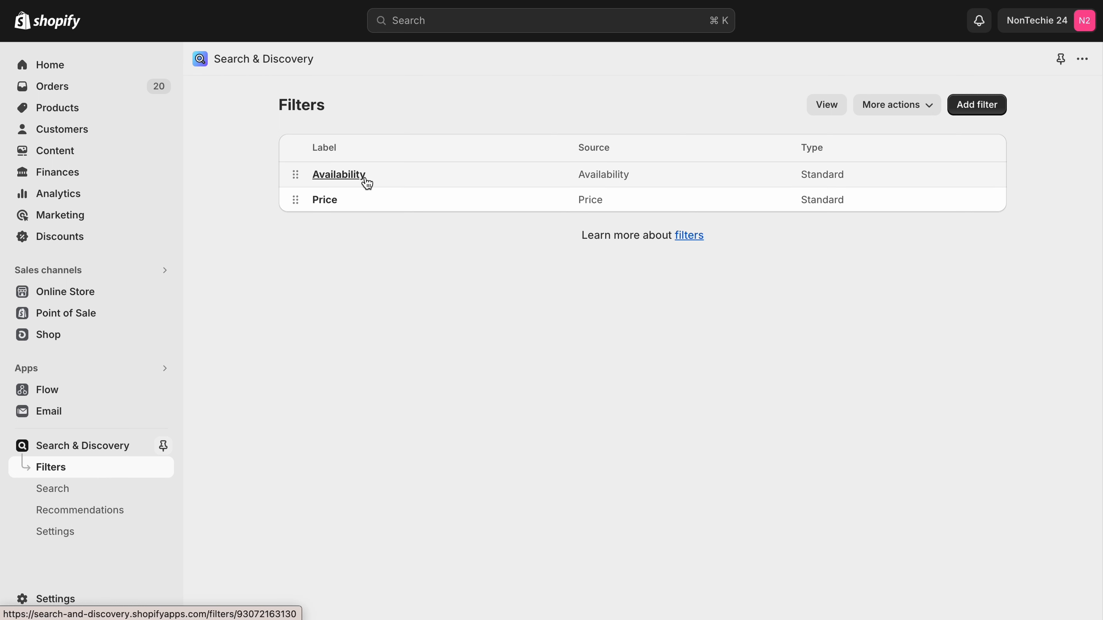
left_click(343, 174)
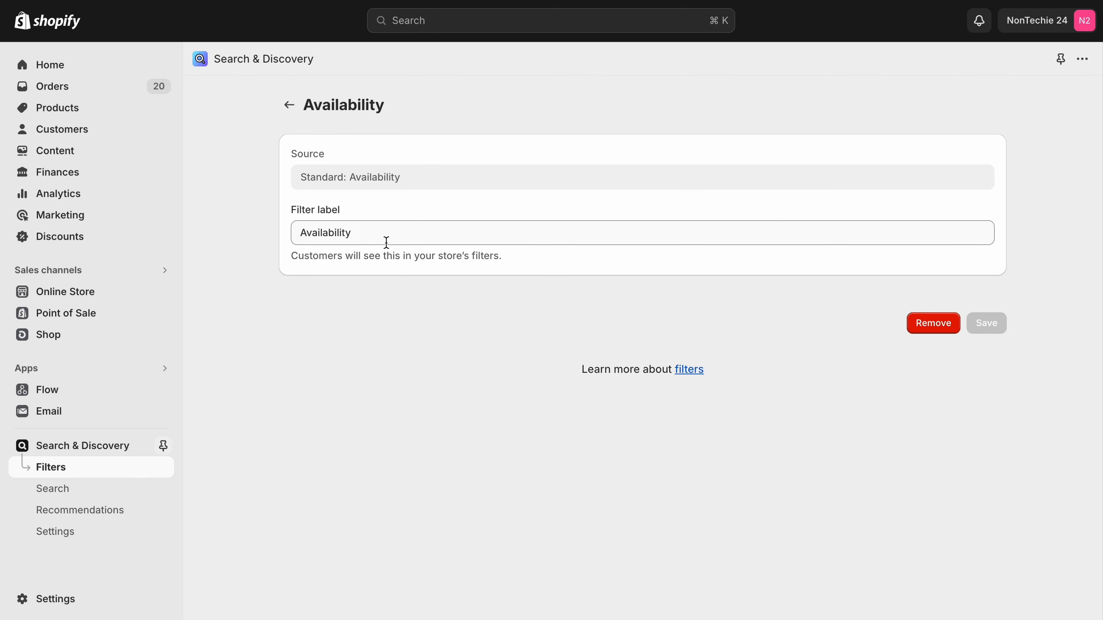
left_click(289, 104)
left_click(331, 200)
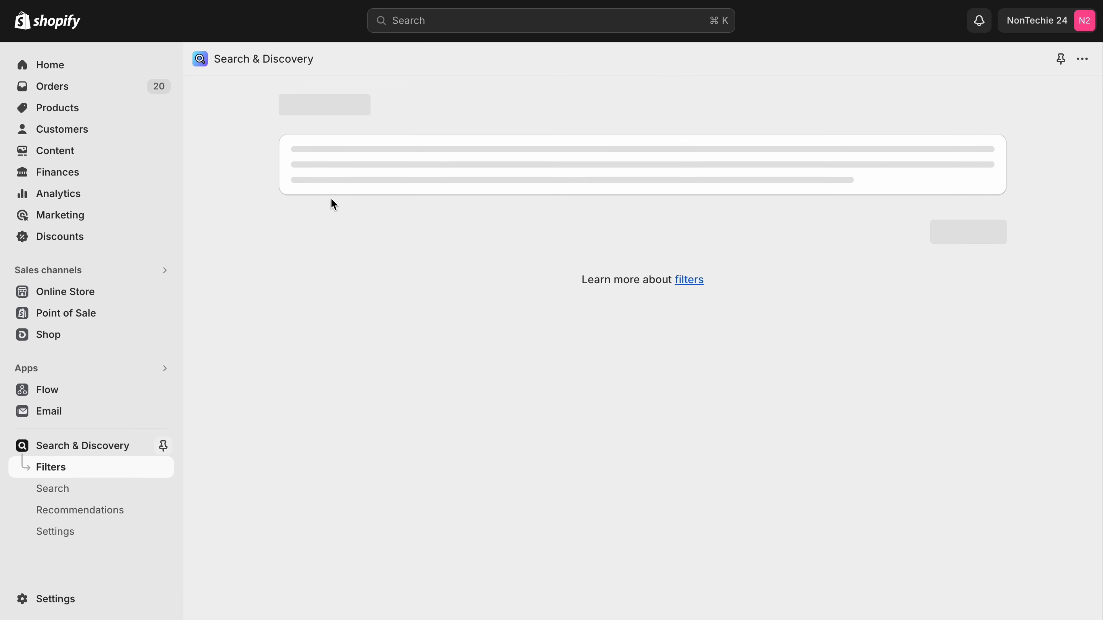
left_click(286, 104)
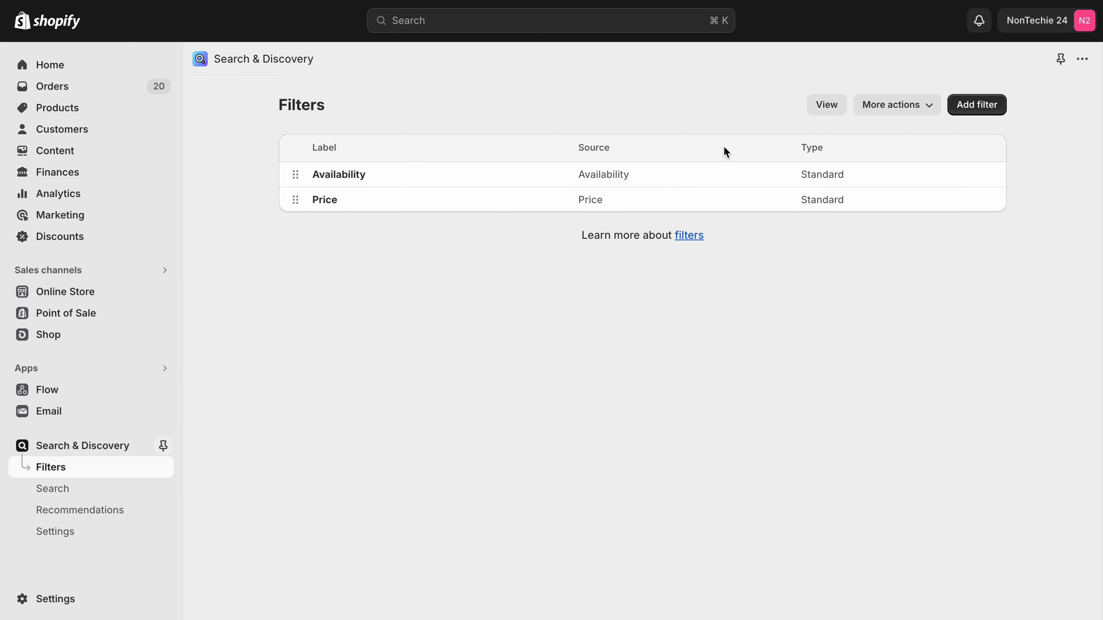
Add and save a filter with the Color product option as its source, and return to the filter list.
left_click(964, 104)
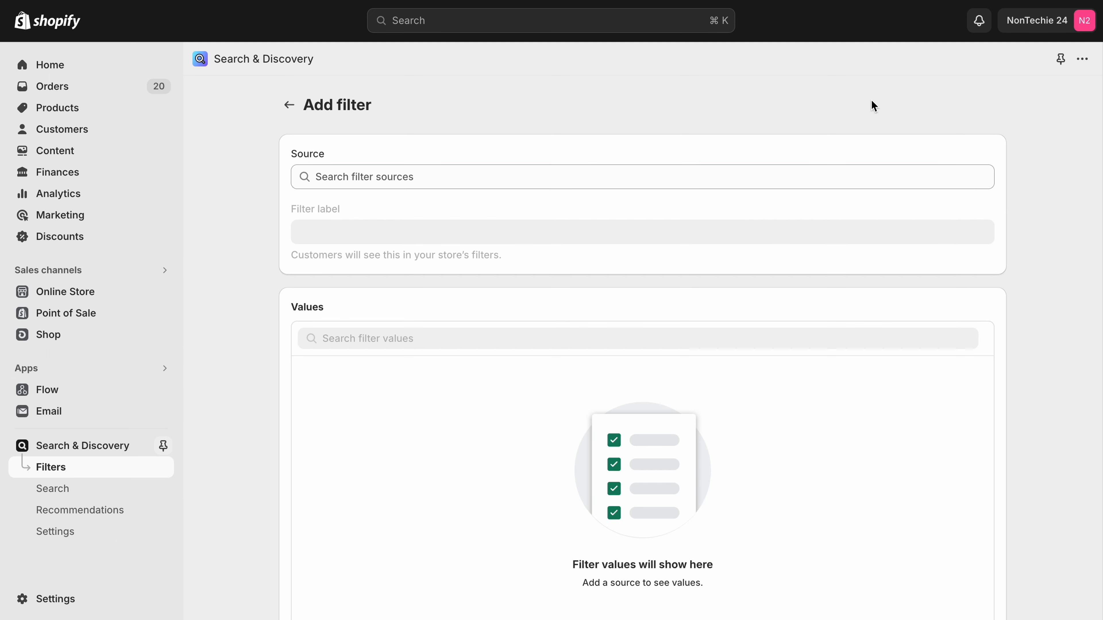
left_click(490, 176)
type("Color")
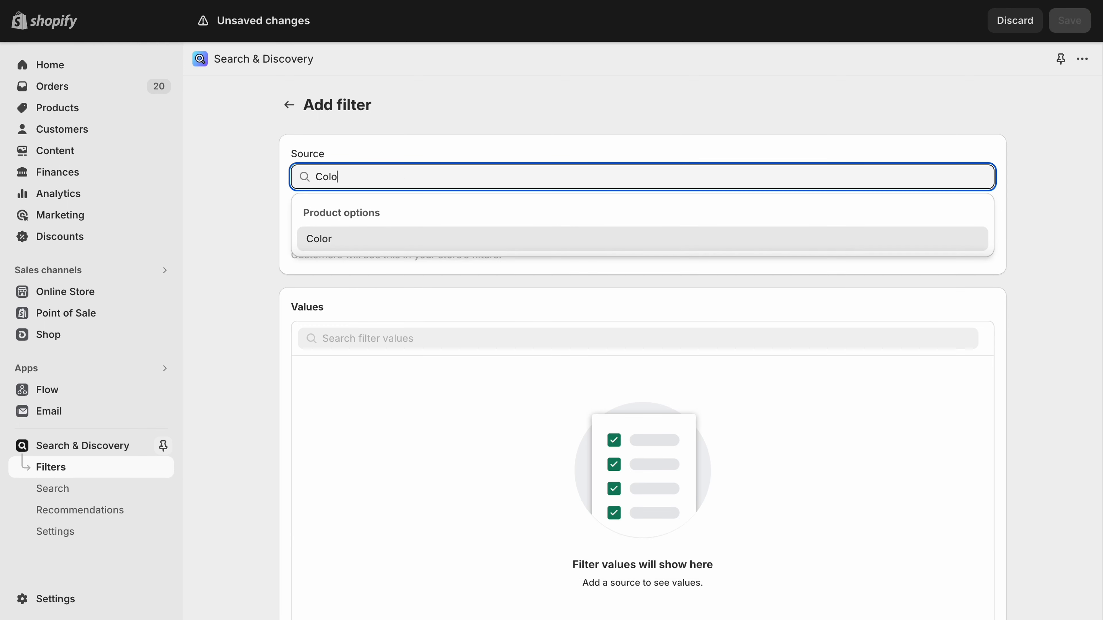
left_click(478, 239)
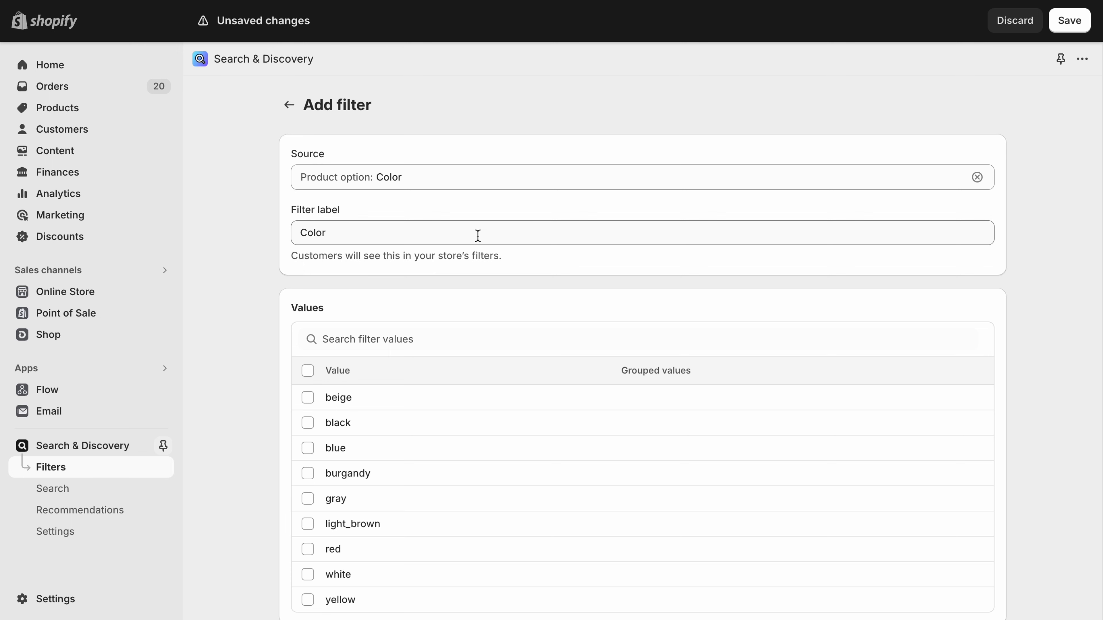
scroll(477, 235, "down", 3)
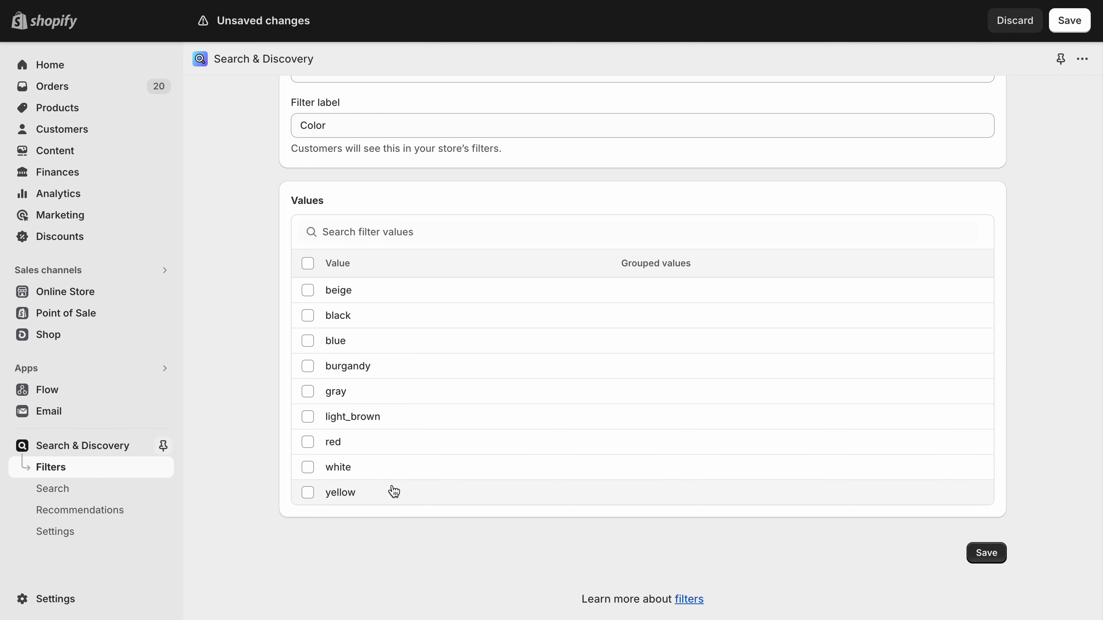
left_click(986, 552)
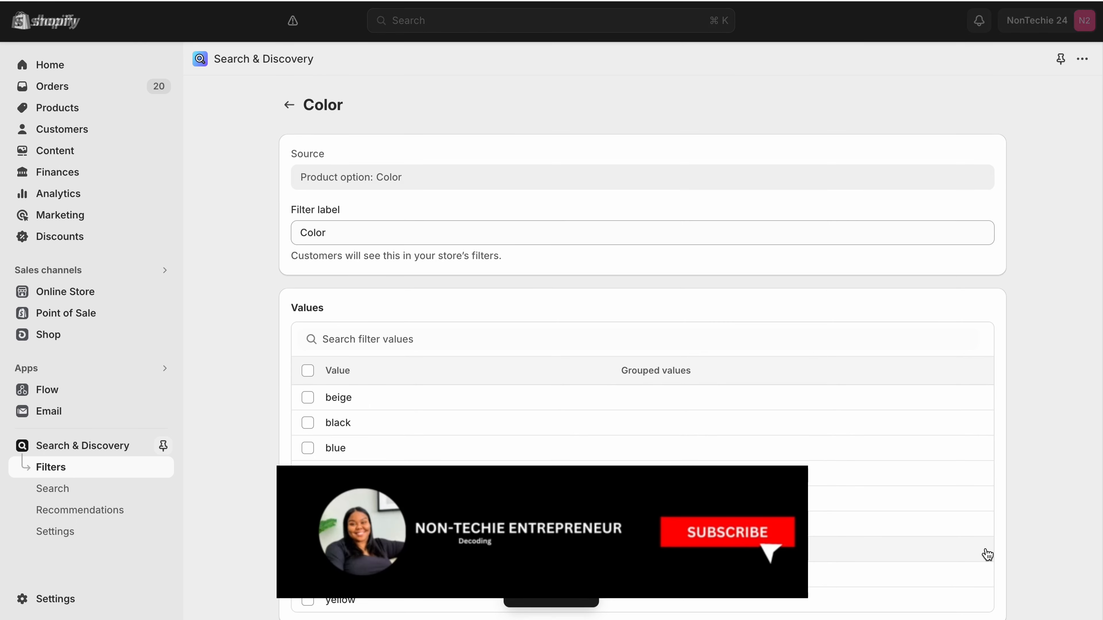
left_click(288, 104)
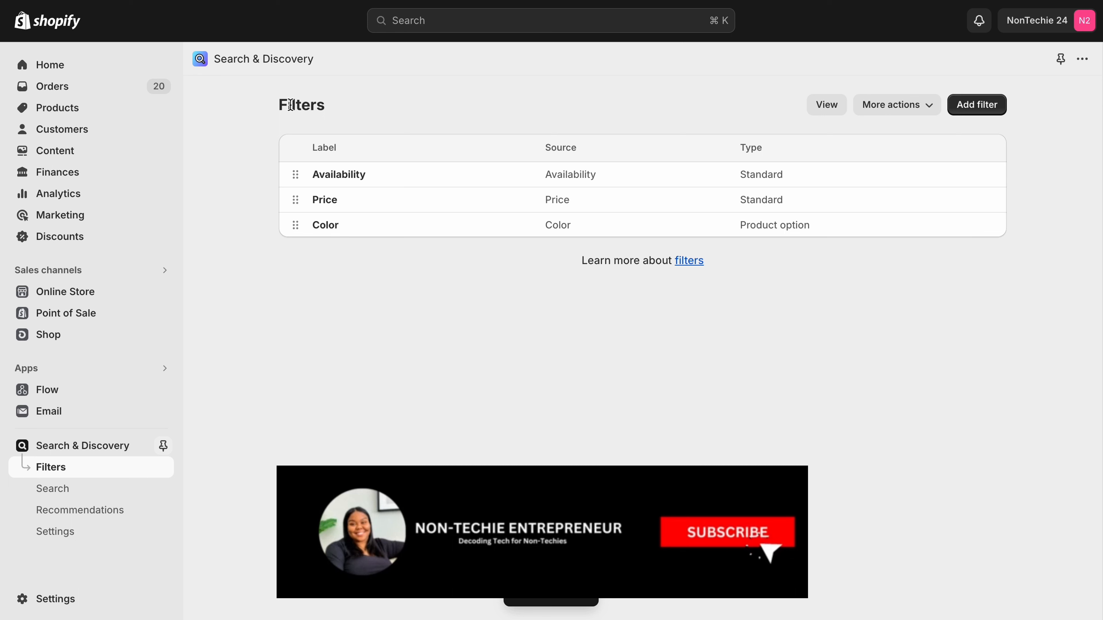
Add and save a filter with the Size product option as its source, and return to the filter list.
left_click(979, 106)
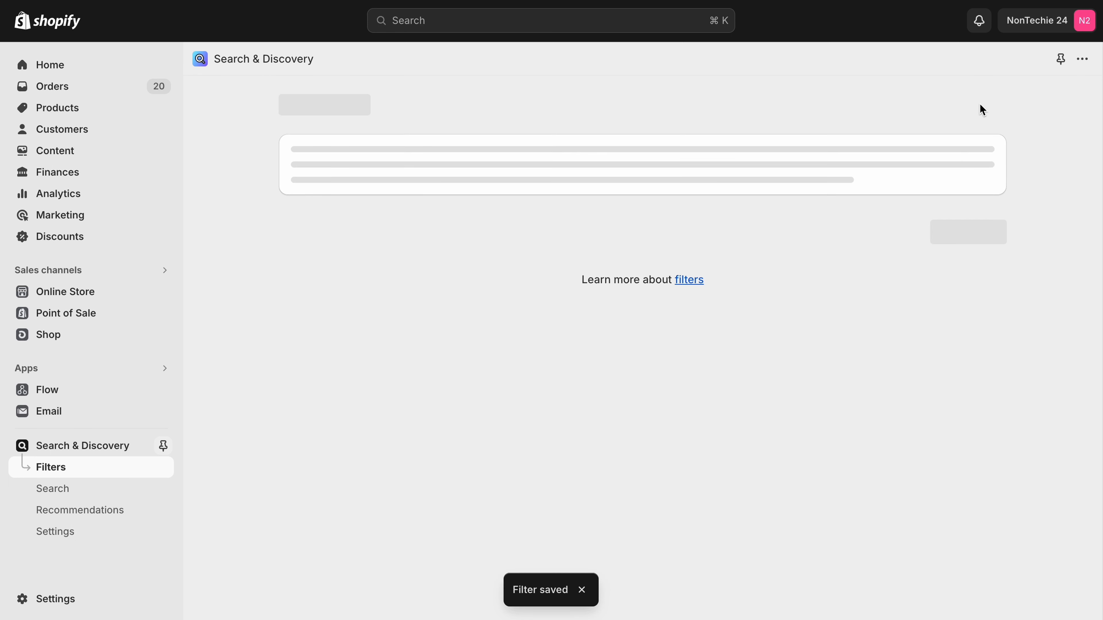
left_click(515, 176)
type("S")
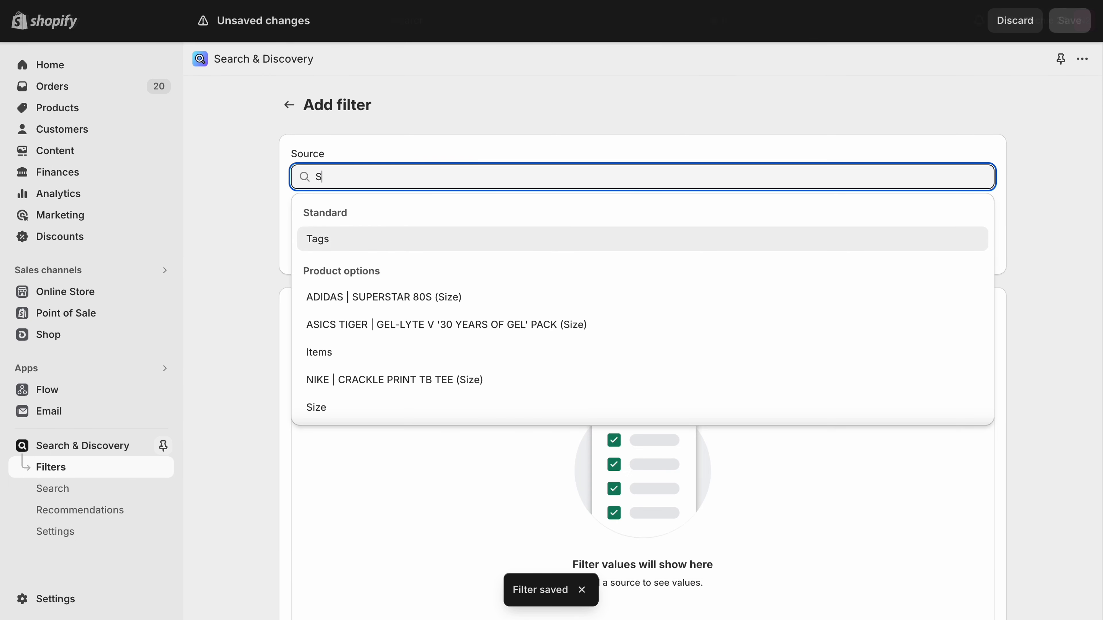
type("ize")
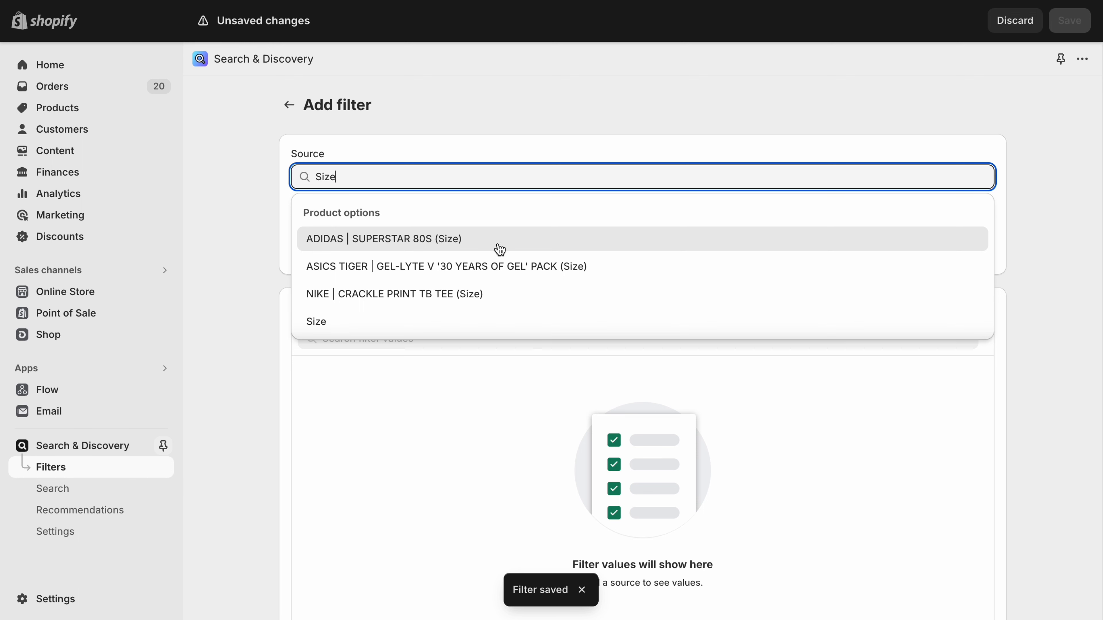
left_click(376, 322)
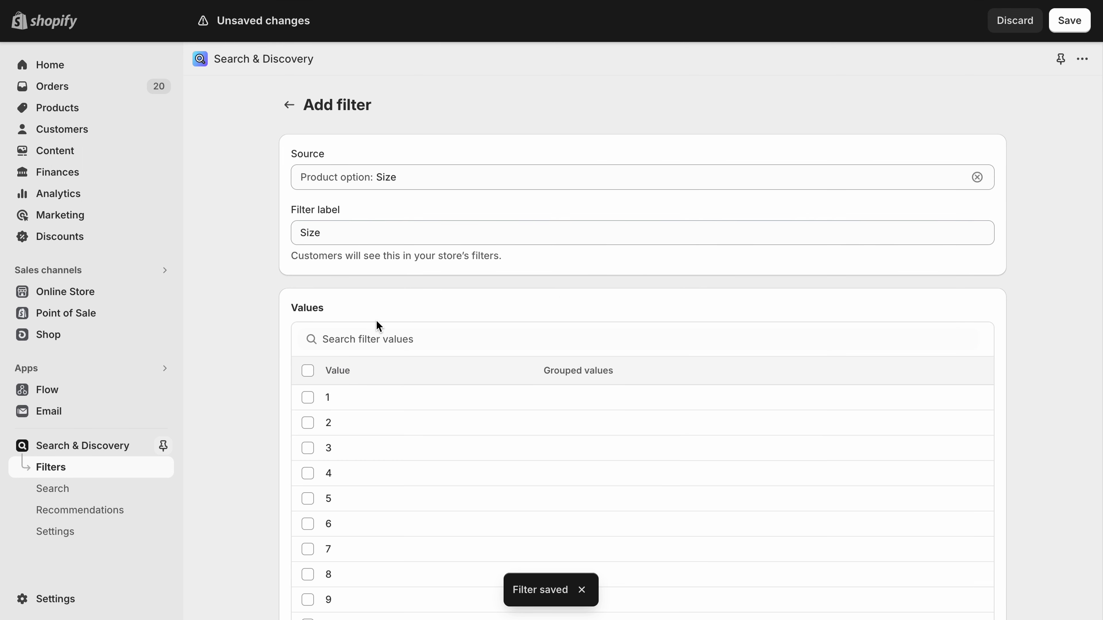
scroll(376, 325, "down", 10)
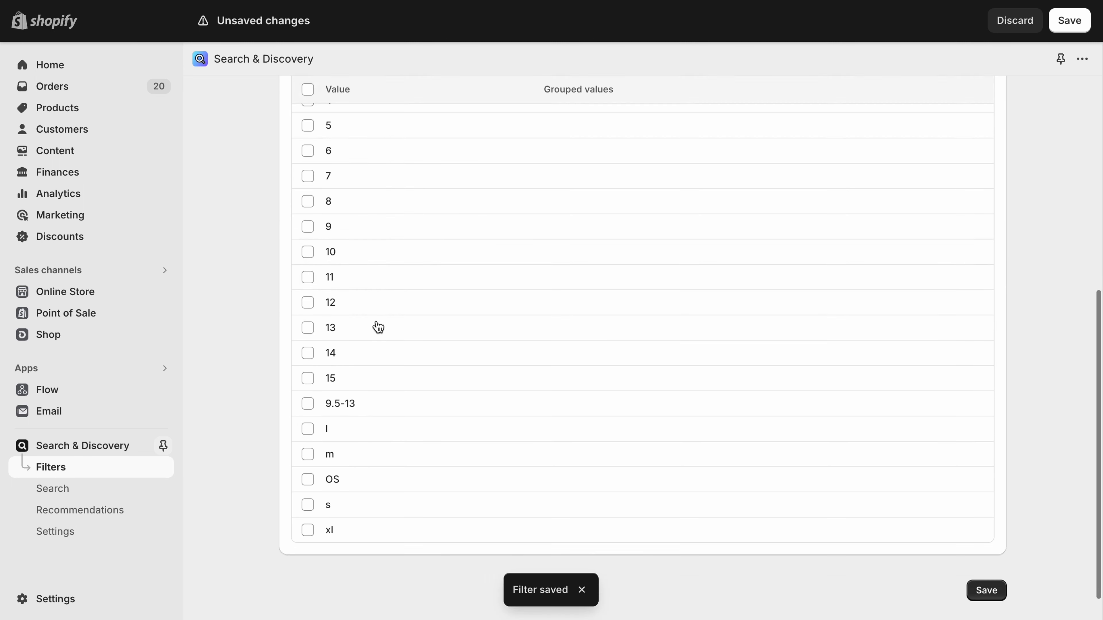
left_click(986, 553)
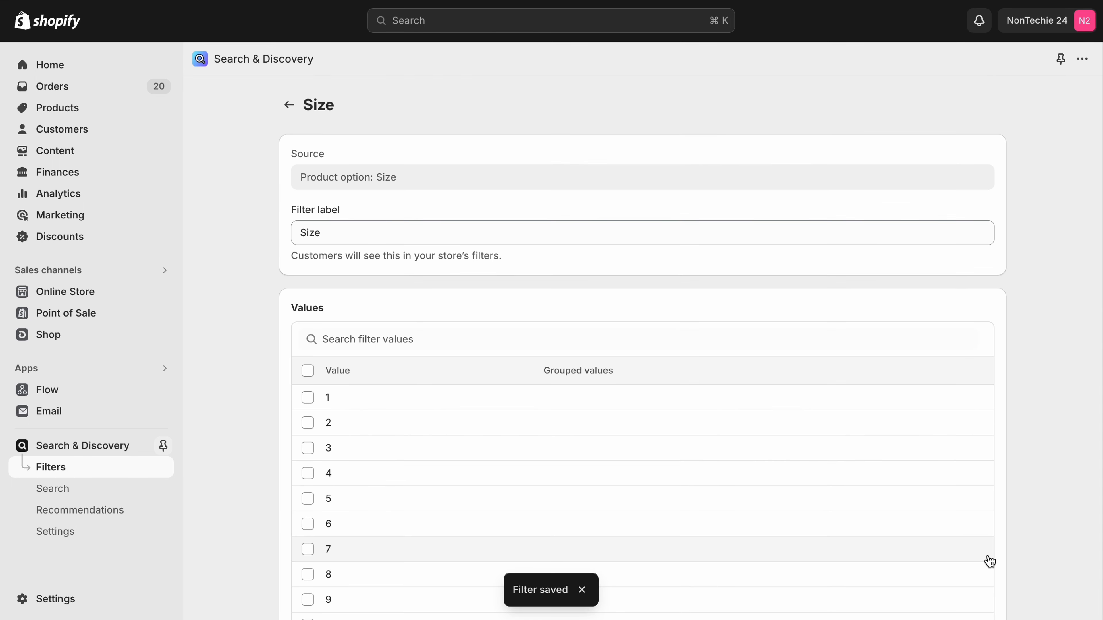
left_click(289, 105)
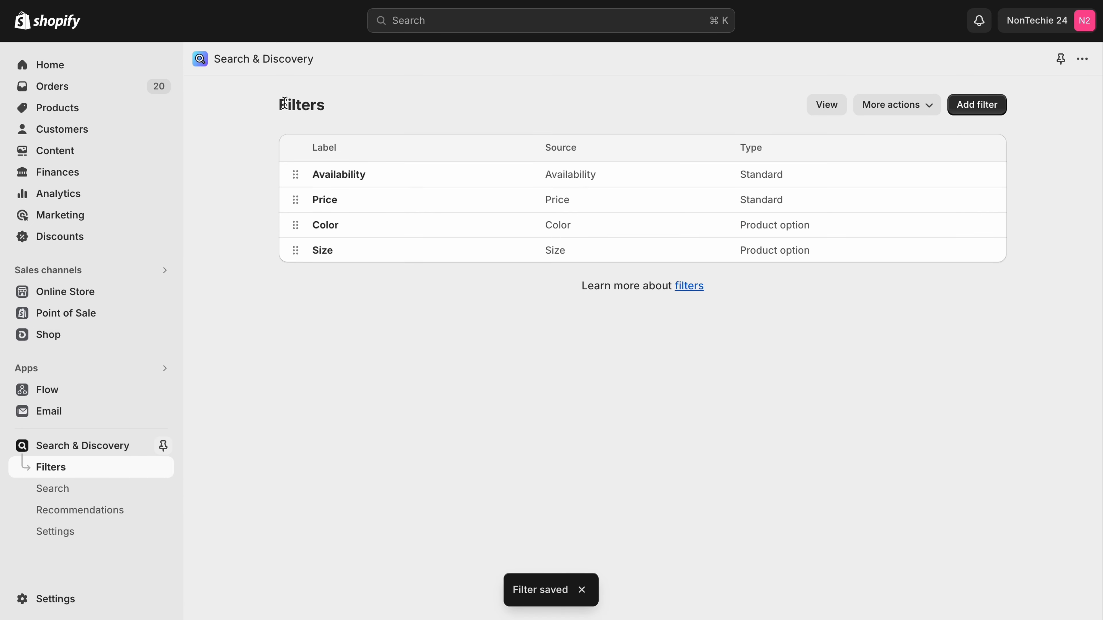
View the live online store's Catalog page and expand the Size filter to examine its options.
left_click(164, 295)
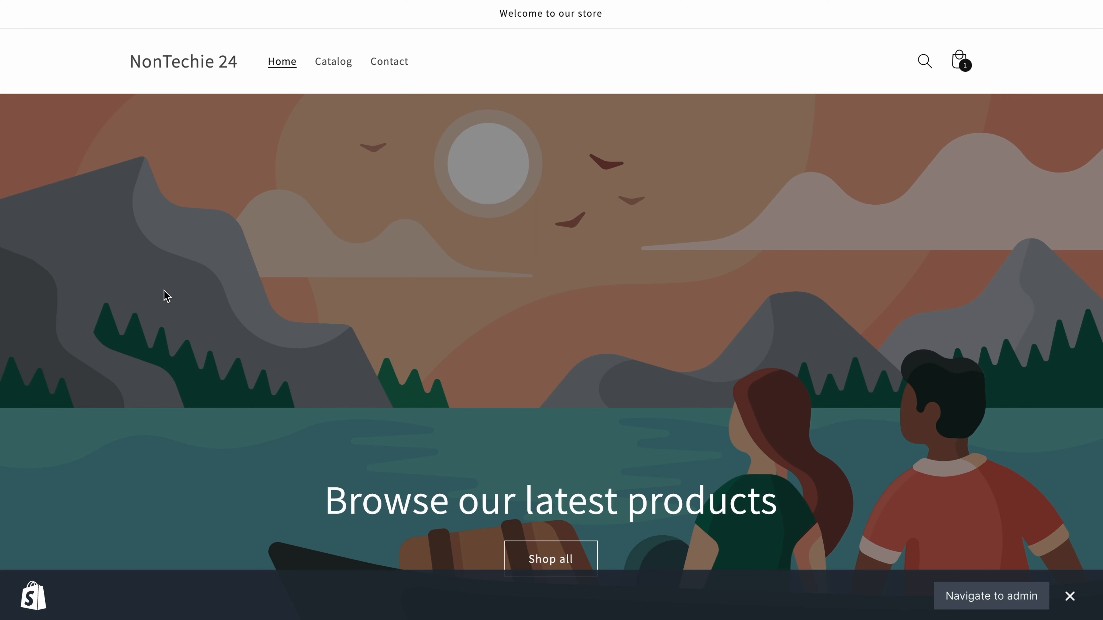
scroll(534, 307, "down", 5)
scroll(532, 301, "up", 10)
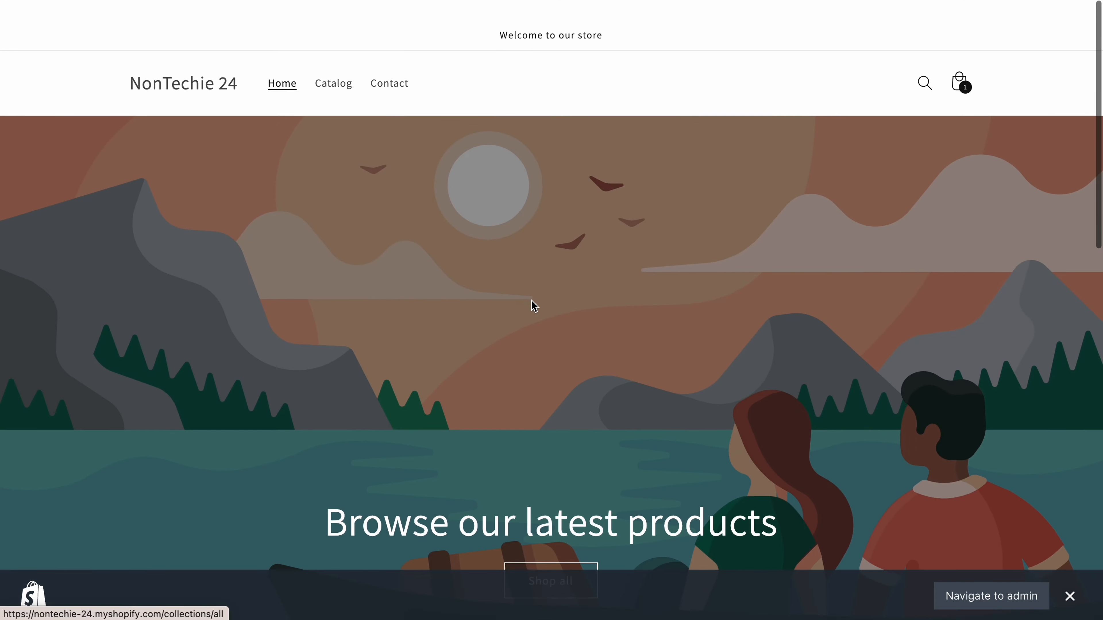
left_click(346, 62)
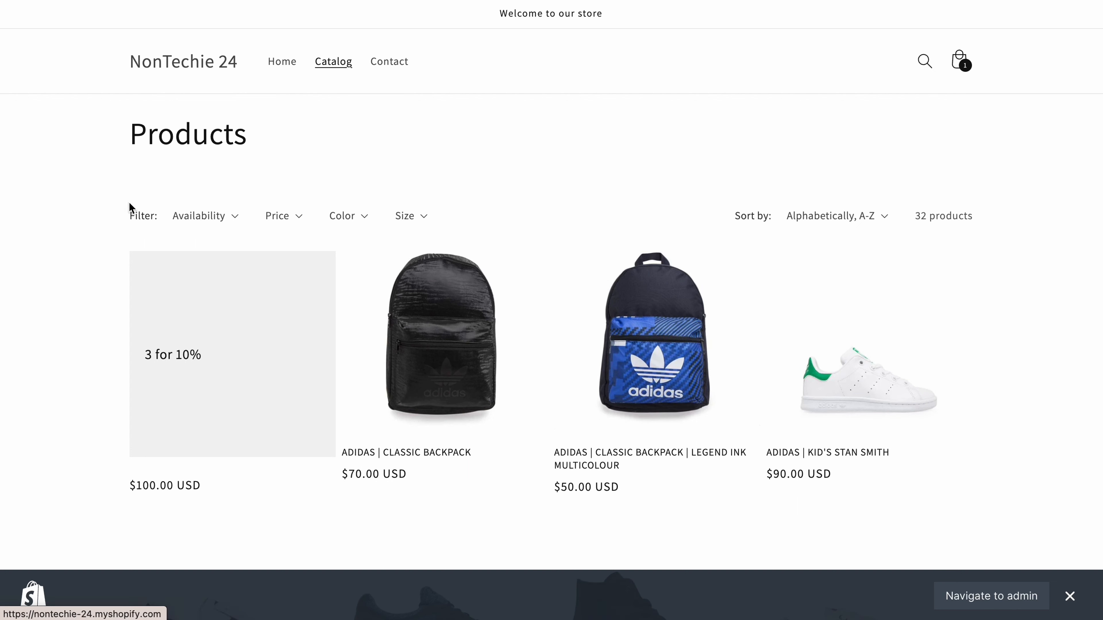
left_click(415, 222)
left_click(416, 224)
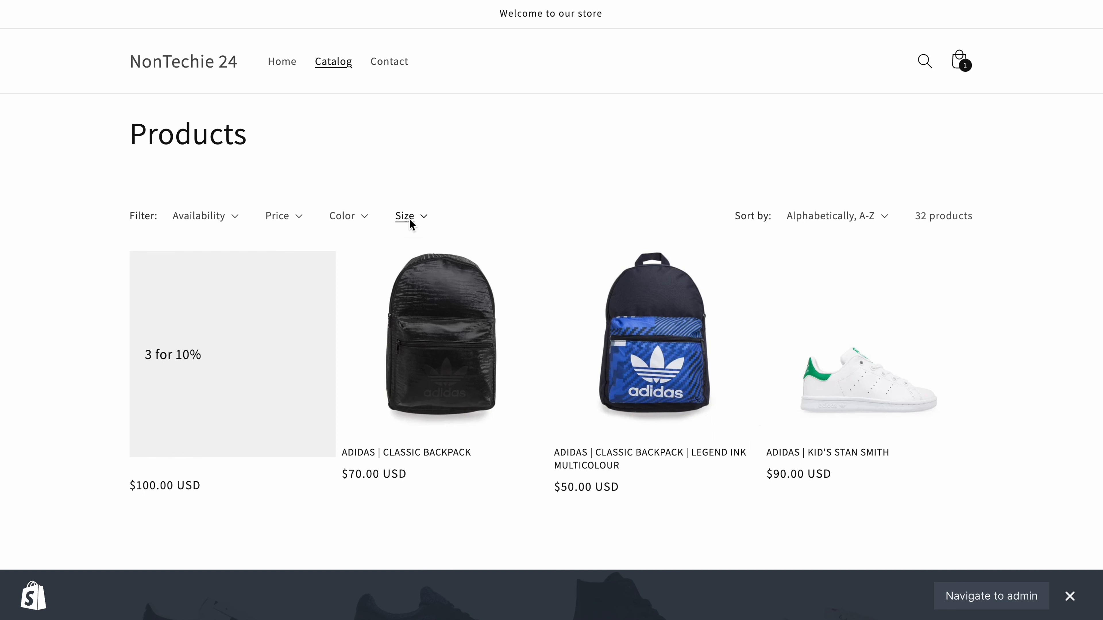
left_click(412, 224)
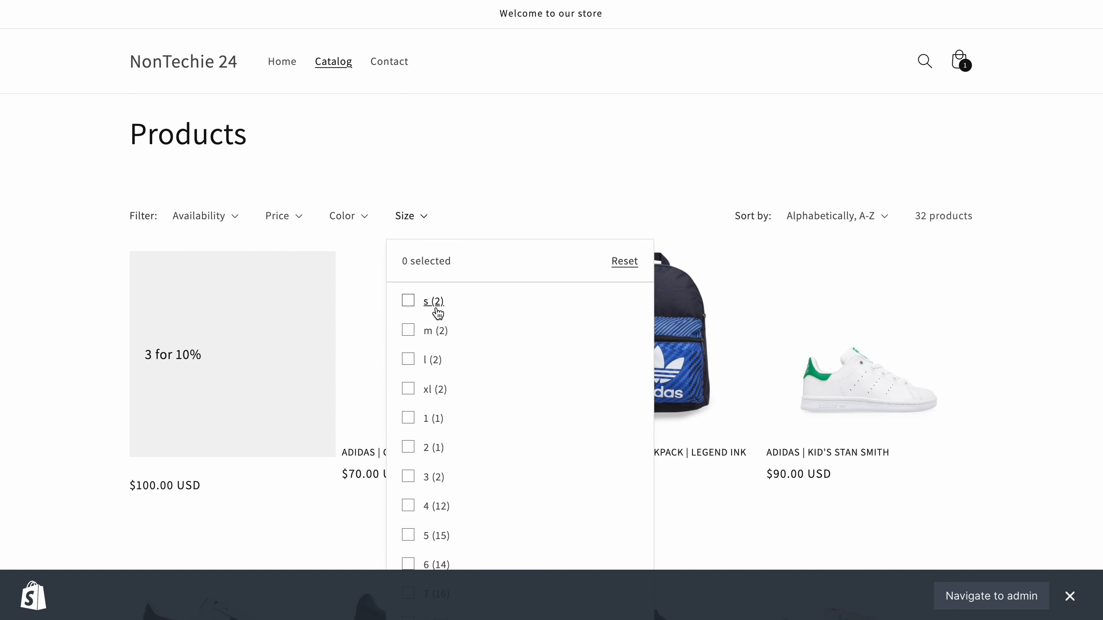
Examine the options of the Color, Price and Availability filters on the store's Catalog page.
left_click(354, 215)
left_click(353, 215)
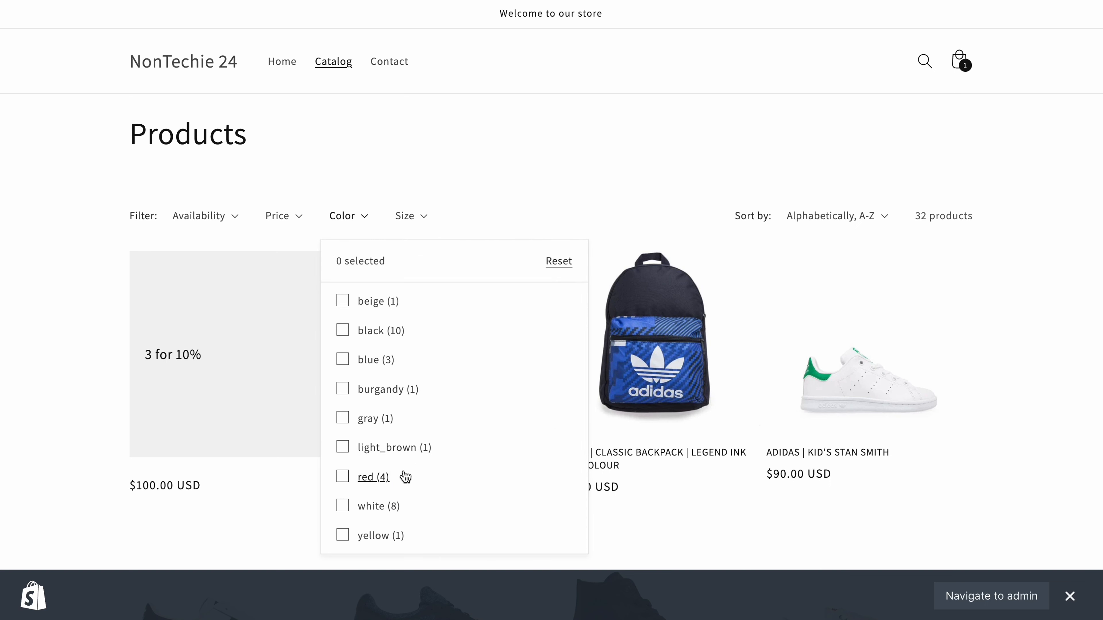
left_click(294, 221)
left_click(294, 221)
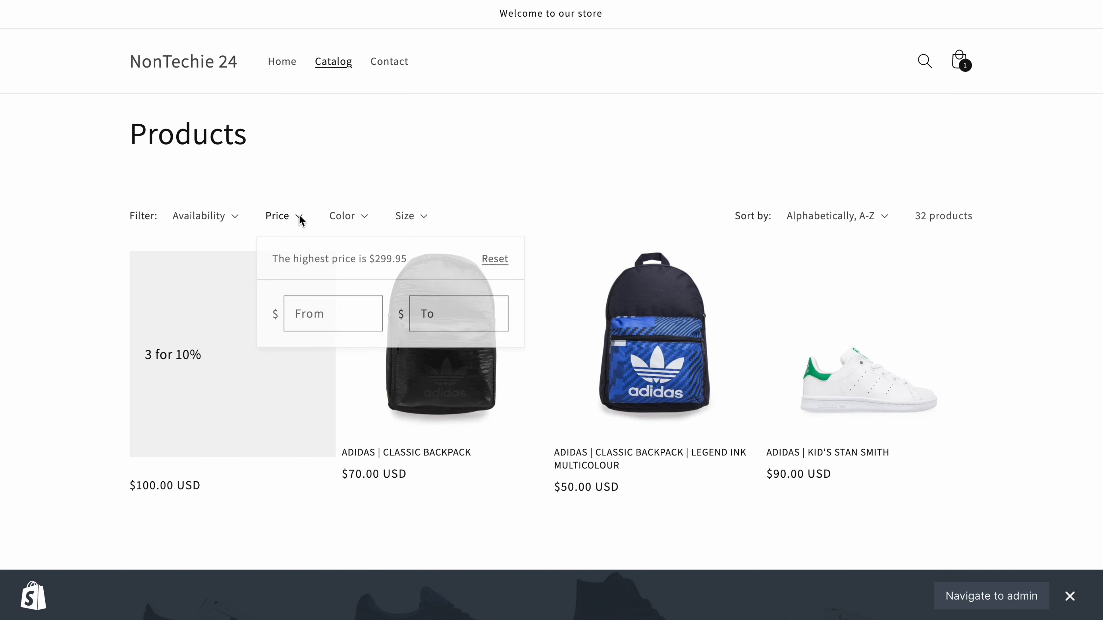
left_click(295, 219)
left_click(232, 220)
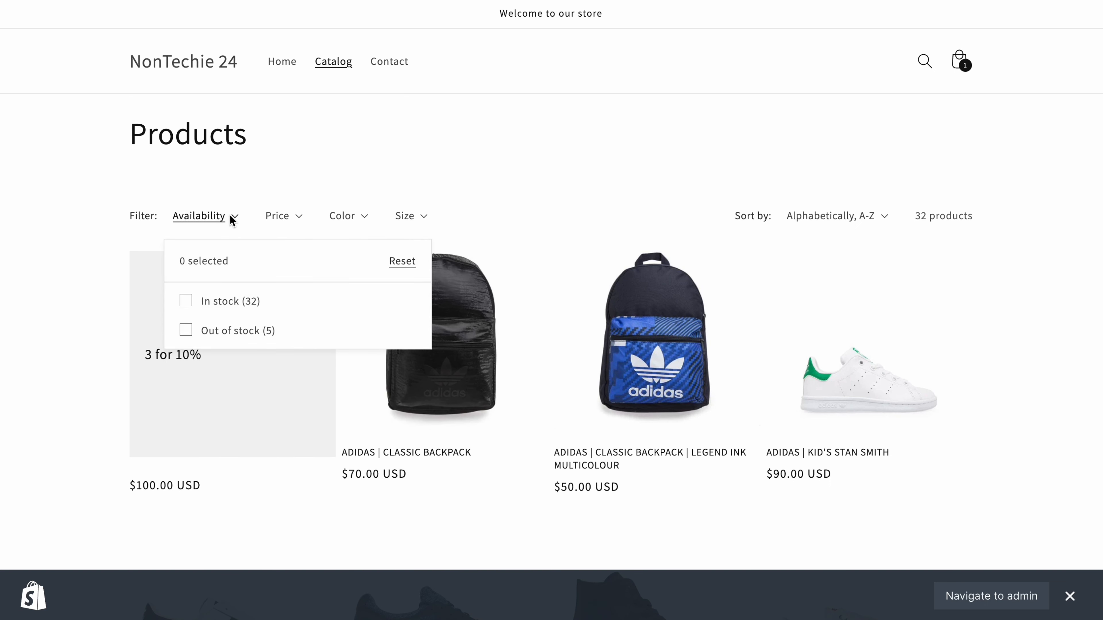
Filter the catalog to in-stock products in size 3 and review the matching items.
left_click(185, 300)
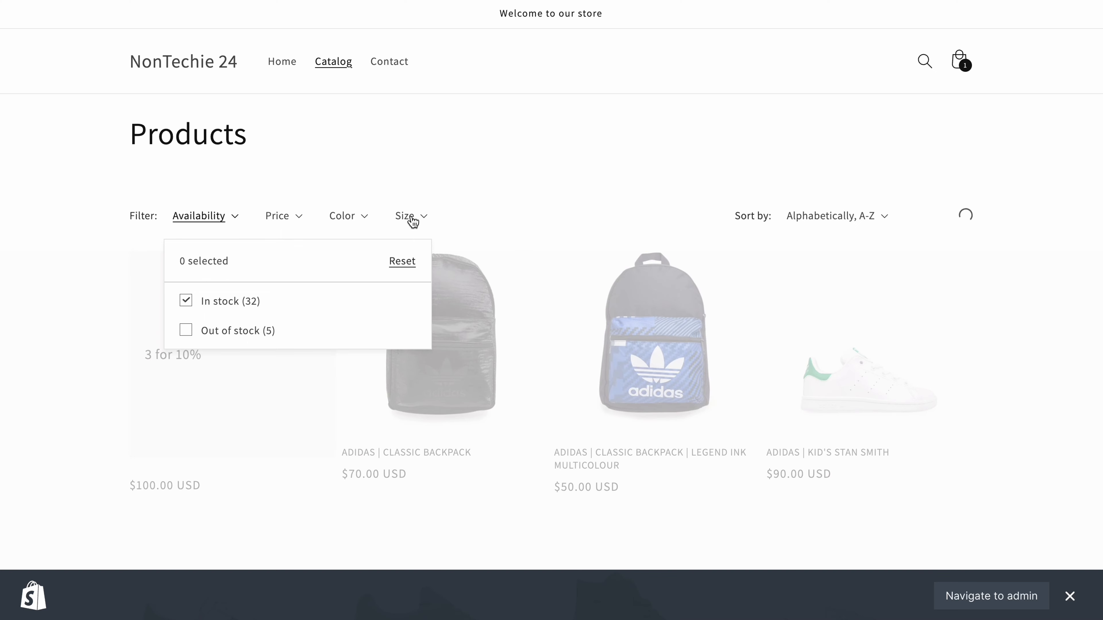
left_click(405, 215)
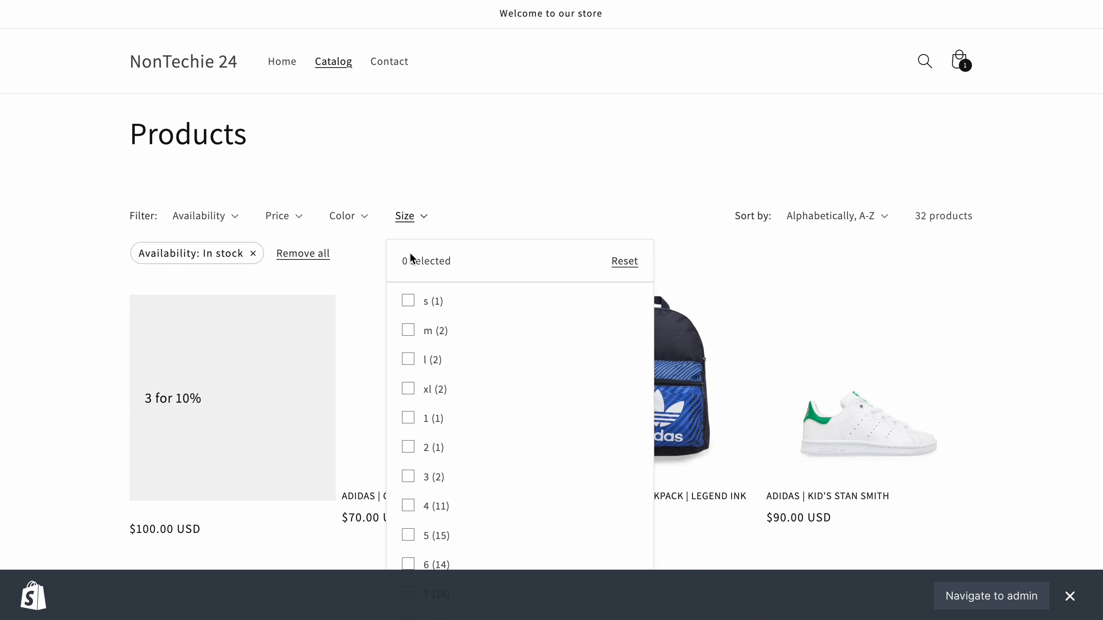
left_click(408, 476)
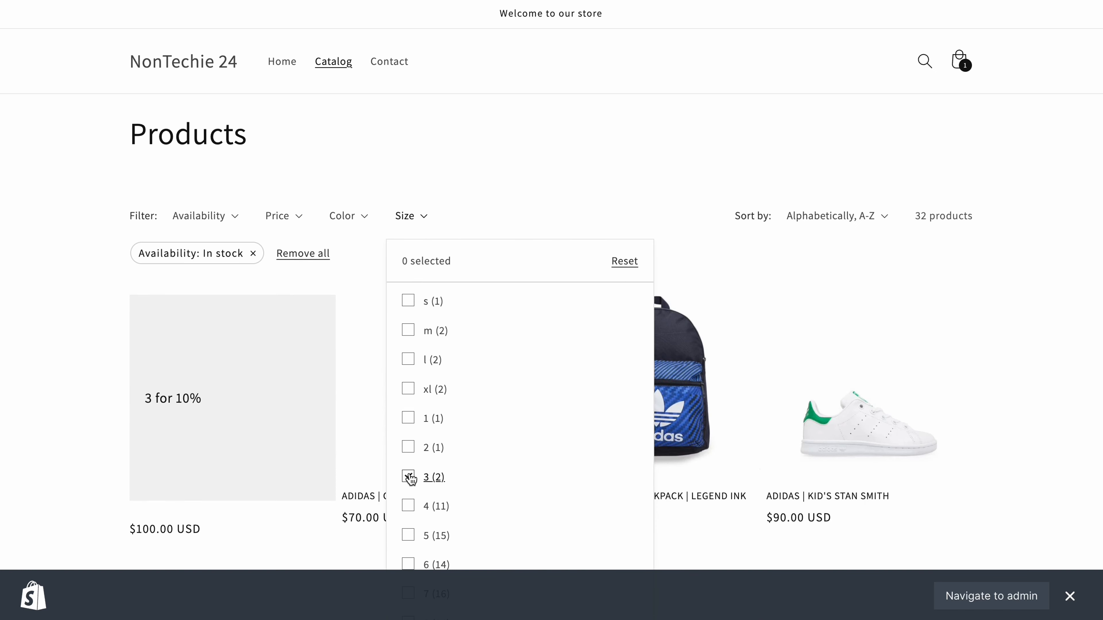
left_click(639, 167)
scroll(218, 514, "down", 3)
scroll(219, 514, "down", 1)
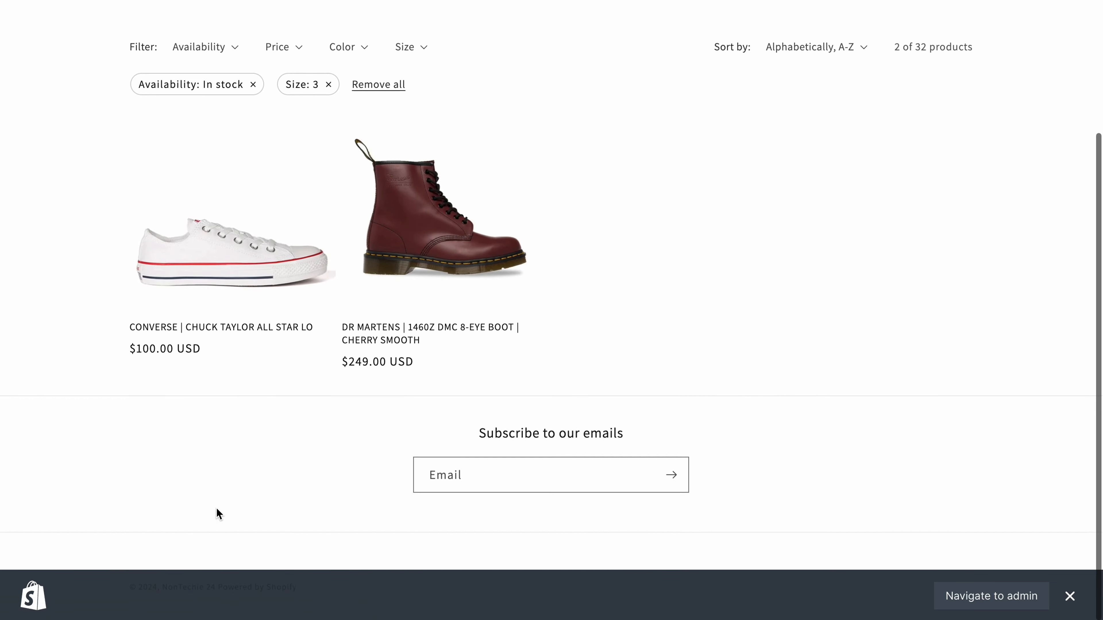
View the size and color options on the Dr Martens 1460Z boot's product page and return to the filtered catalog.
left_click(456, 245)
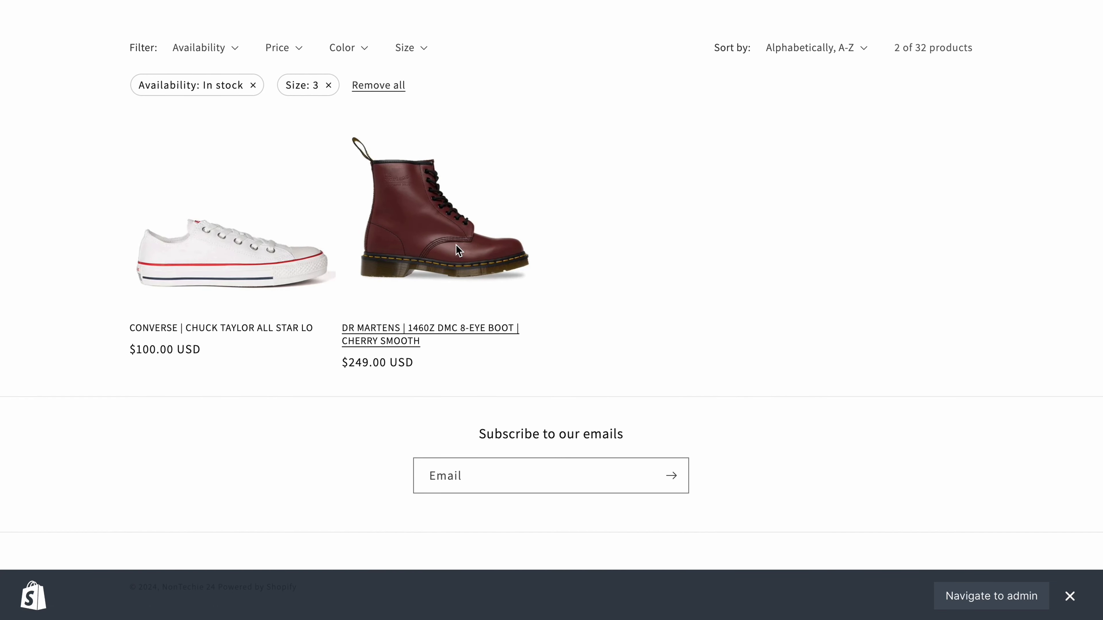
scroll(458, 251, "down", 2)
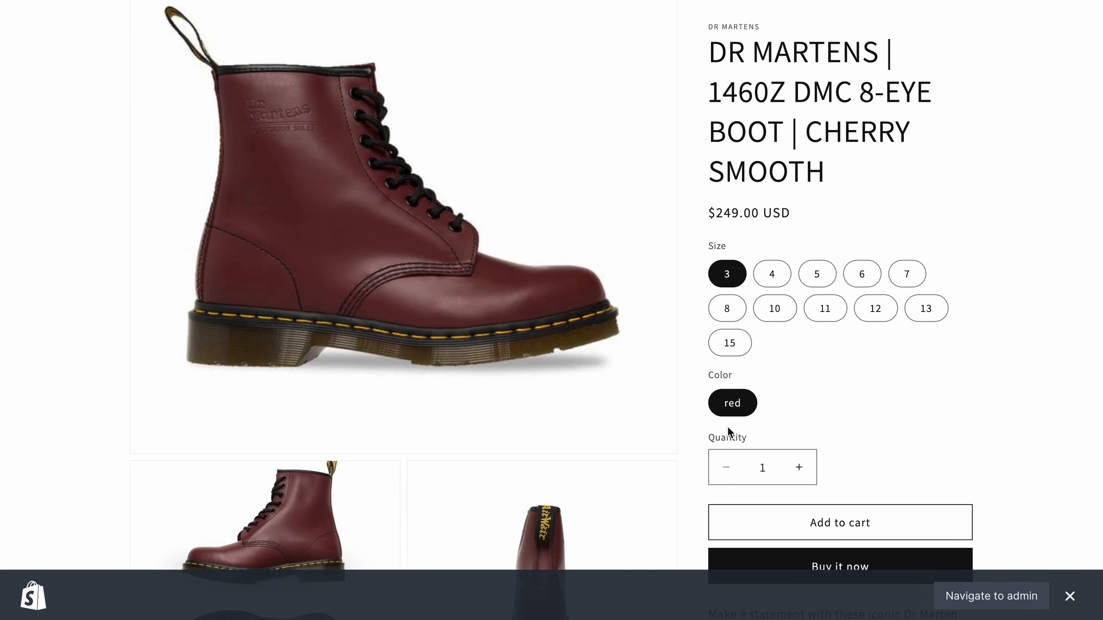
scroll(738, 417, "down", 3)
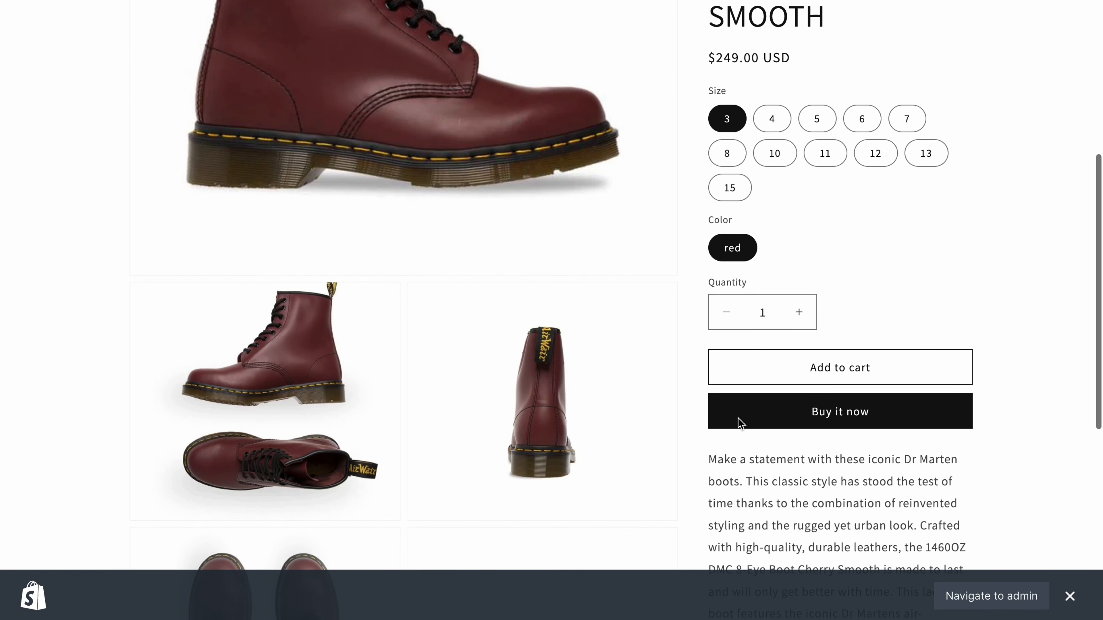
scroll(561, 249, "up", 5)
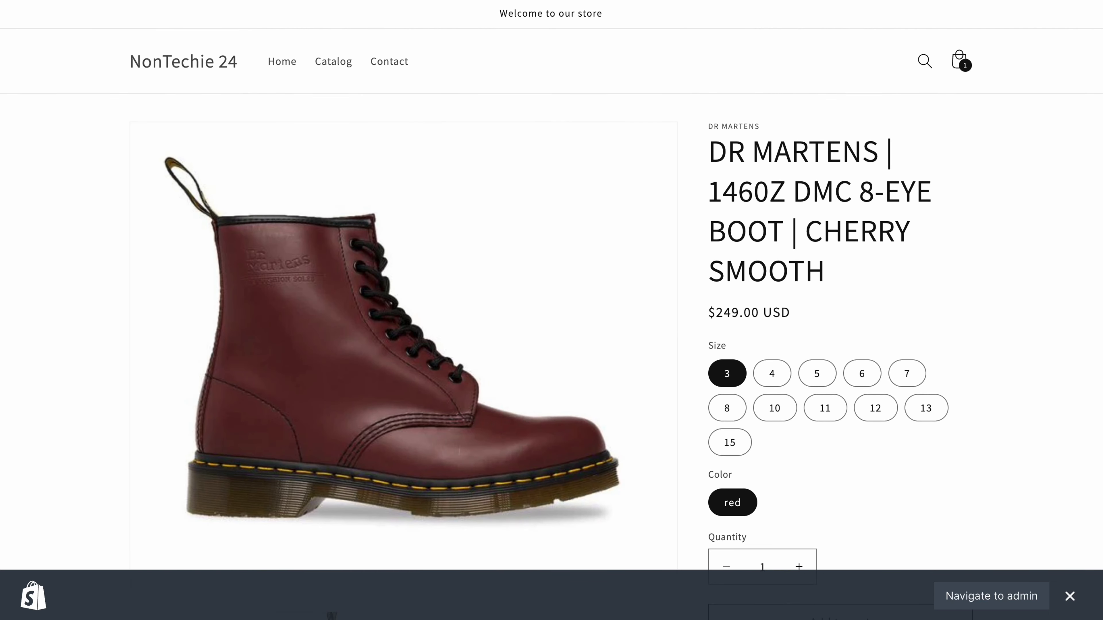
key("alt+Left")
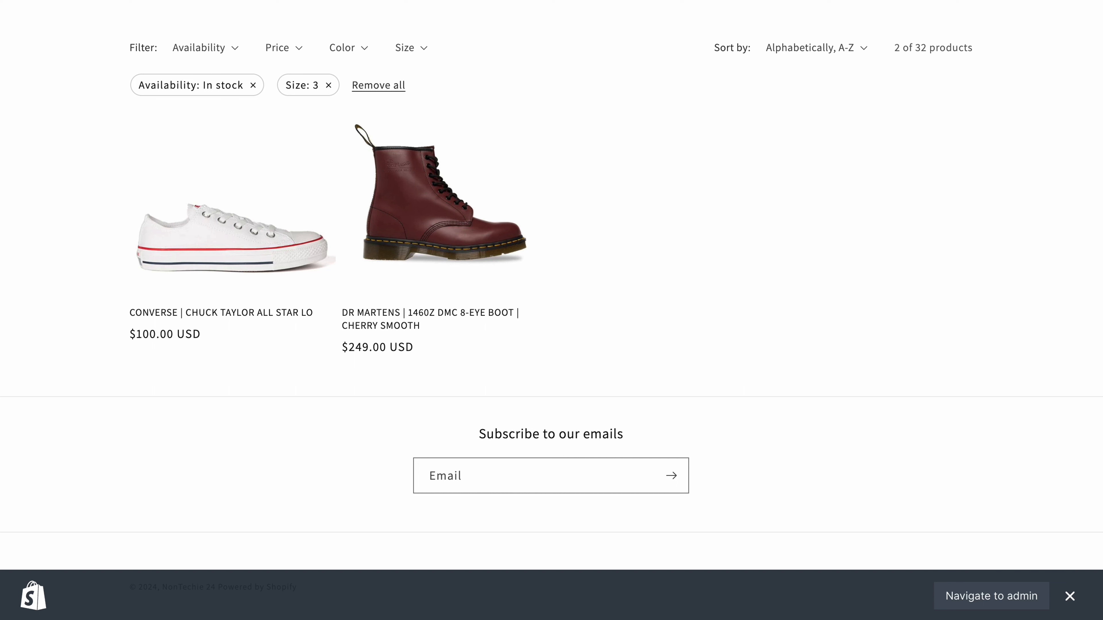
Remove the In stock filter from the catalog and go back to the Search & Discovery filter list in Shopify admin.
left_click(255, 86)
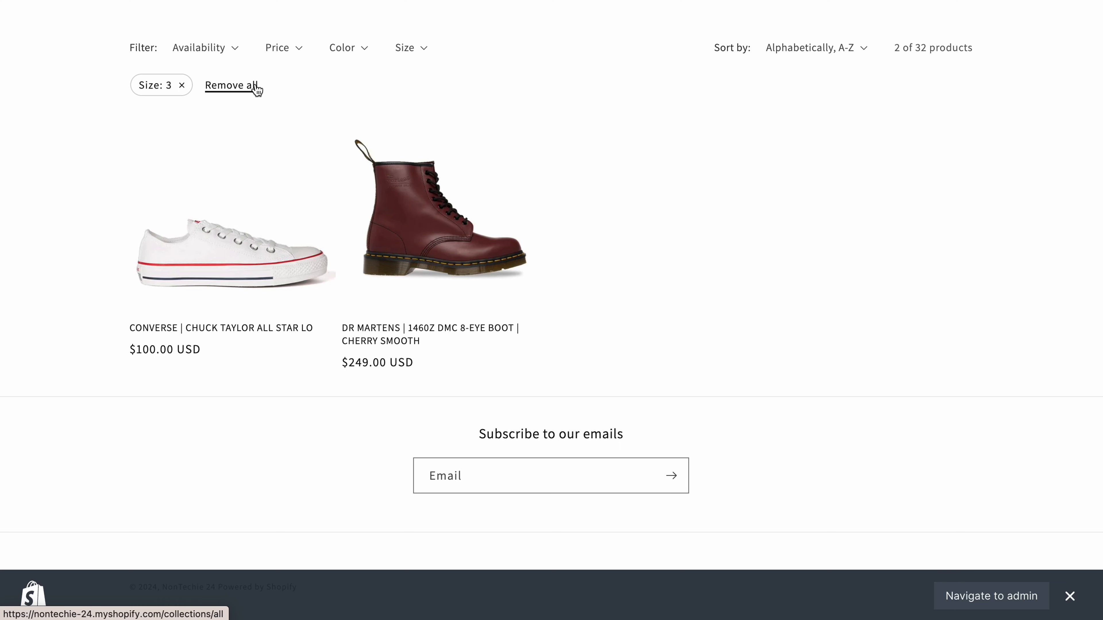
scroll(256, 89, "up", 4)
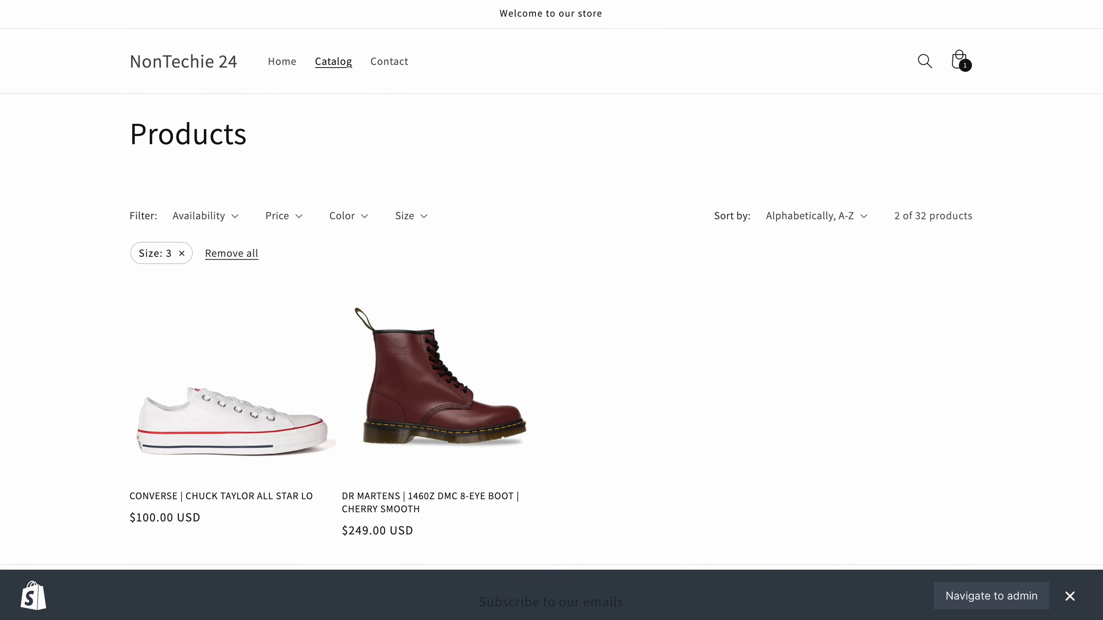
key("ctrl+shift+Tab")
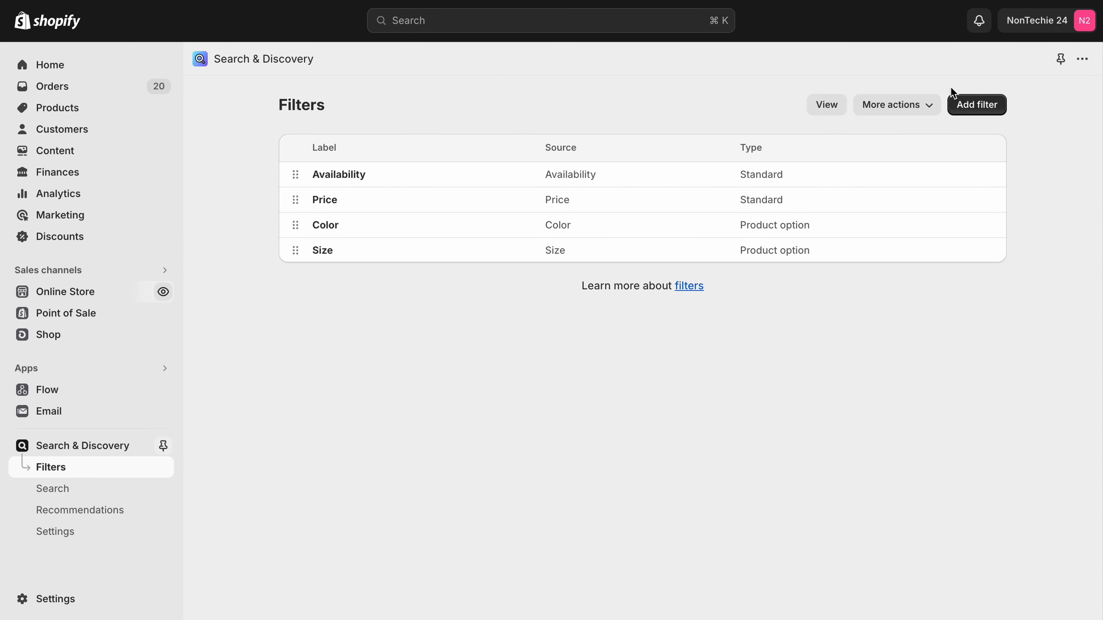
left_click(918, 106)
left_click(918, 108)
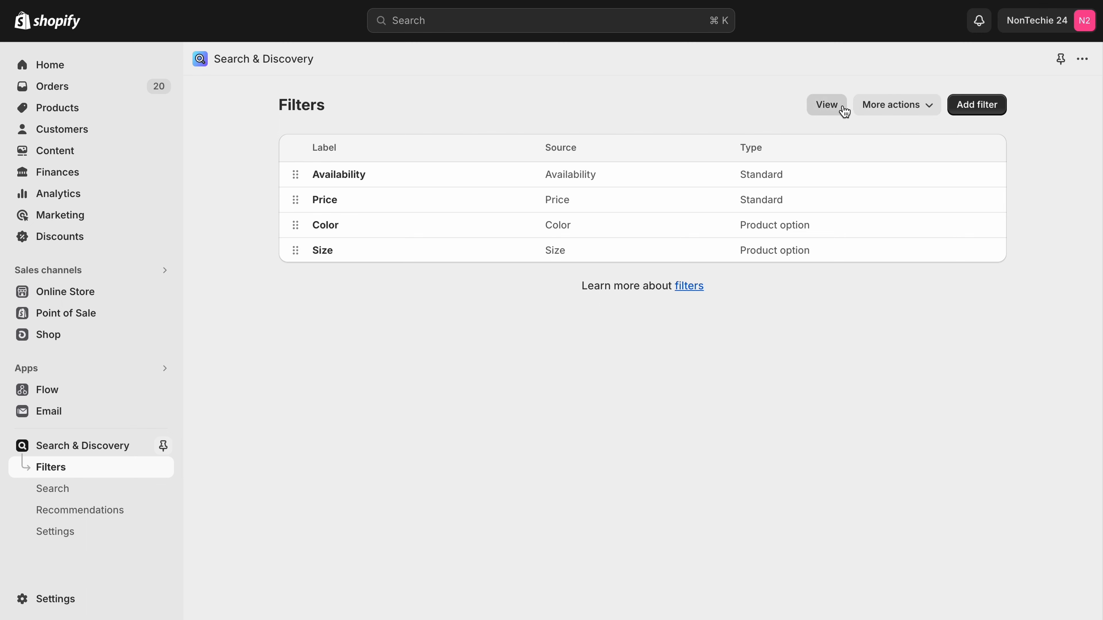
left_click(827, 108)
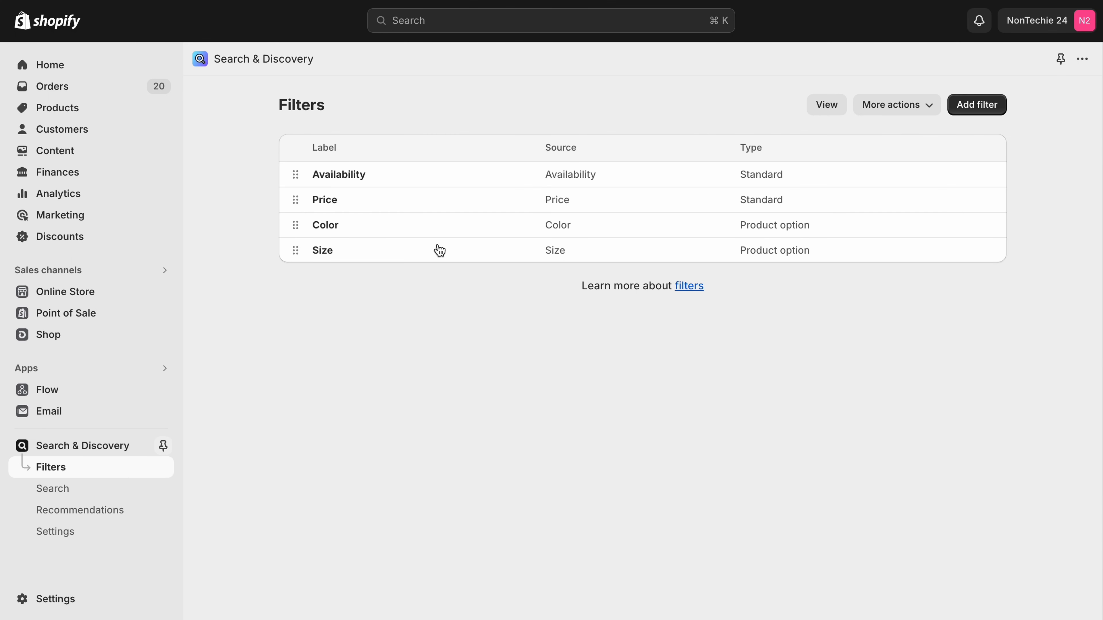
Go to the product boosts in the app's Search section and start creating a new boost.
left_click(57, 492)
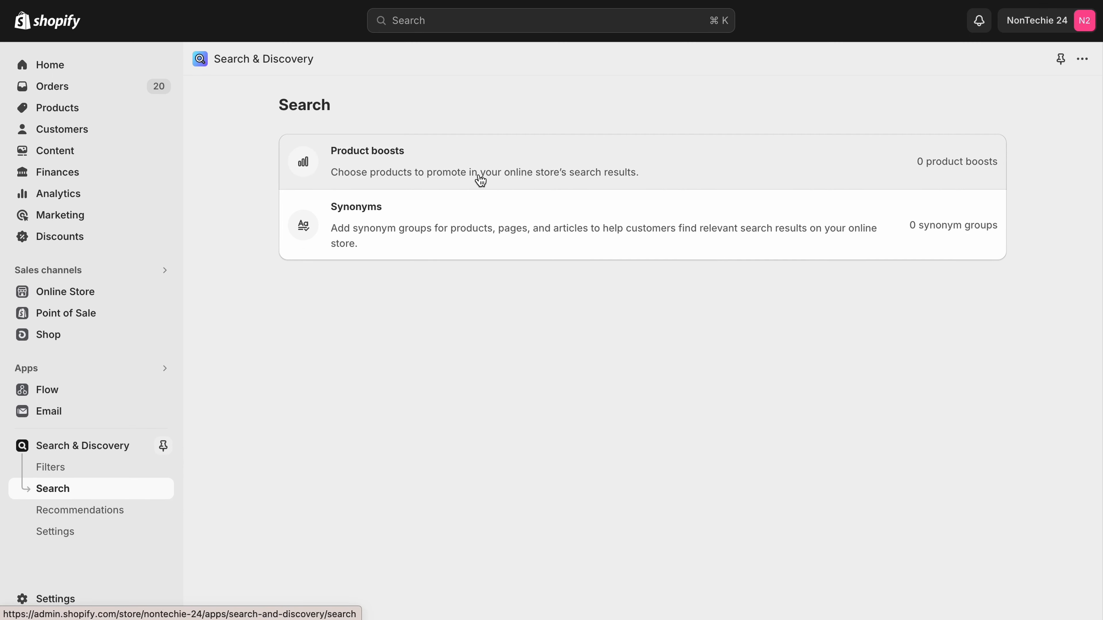
left_click(455, 180)
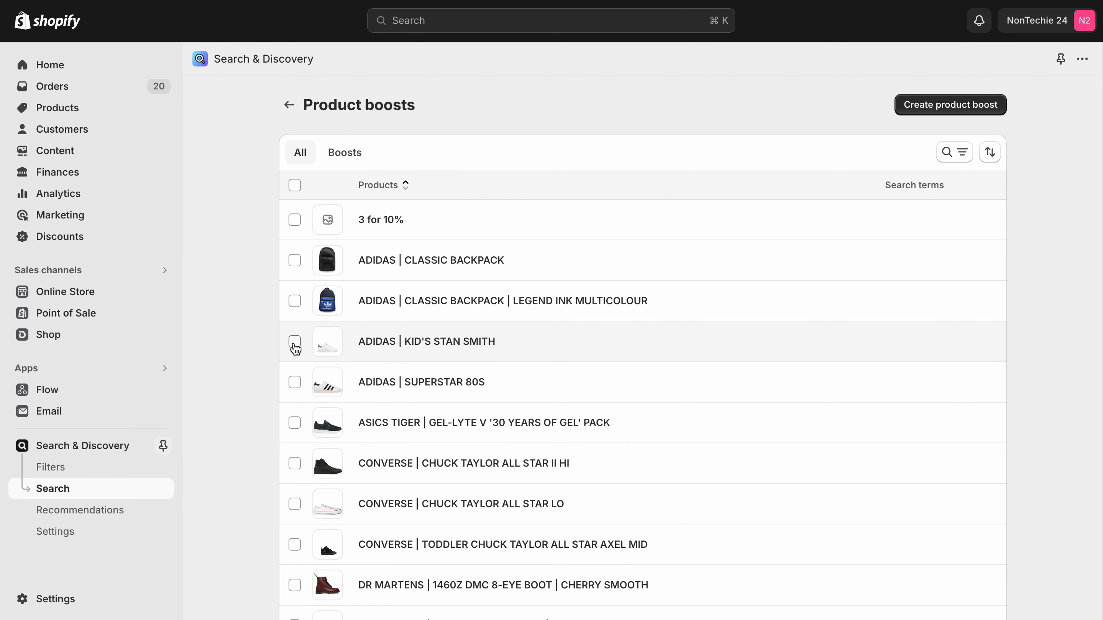
left_click(295, 382)
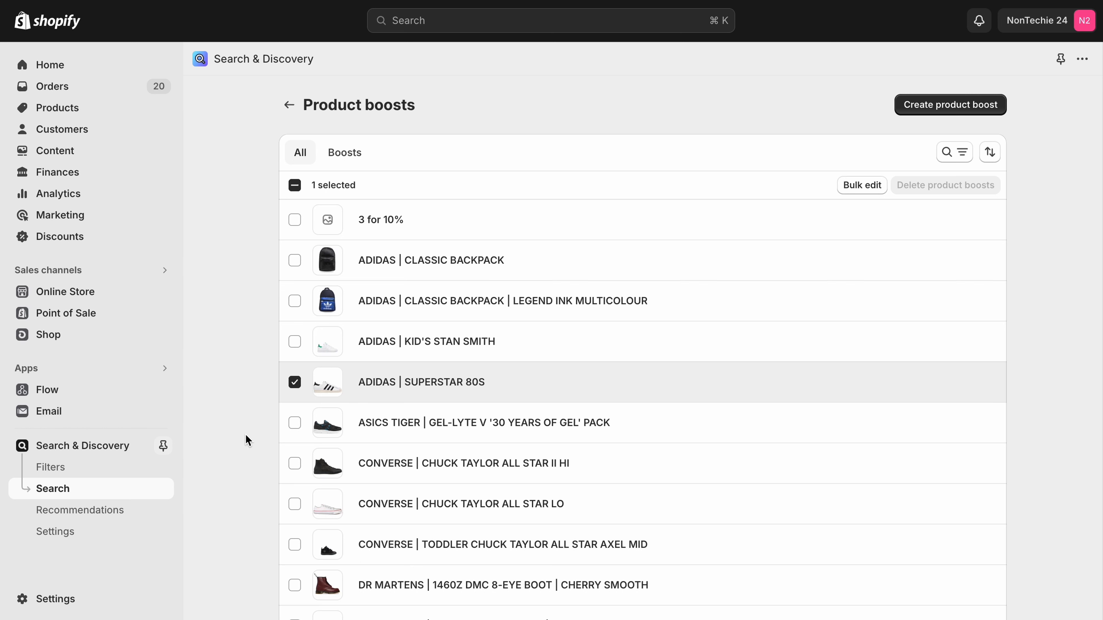
left_click(996, 106)
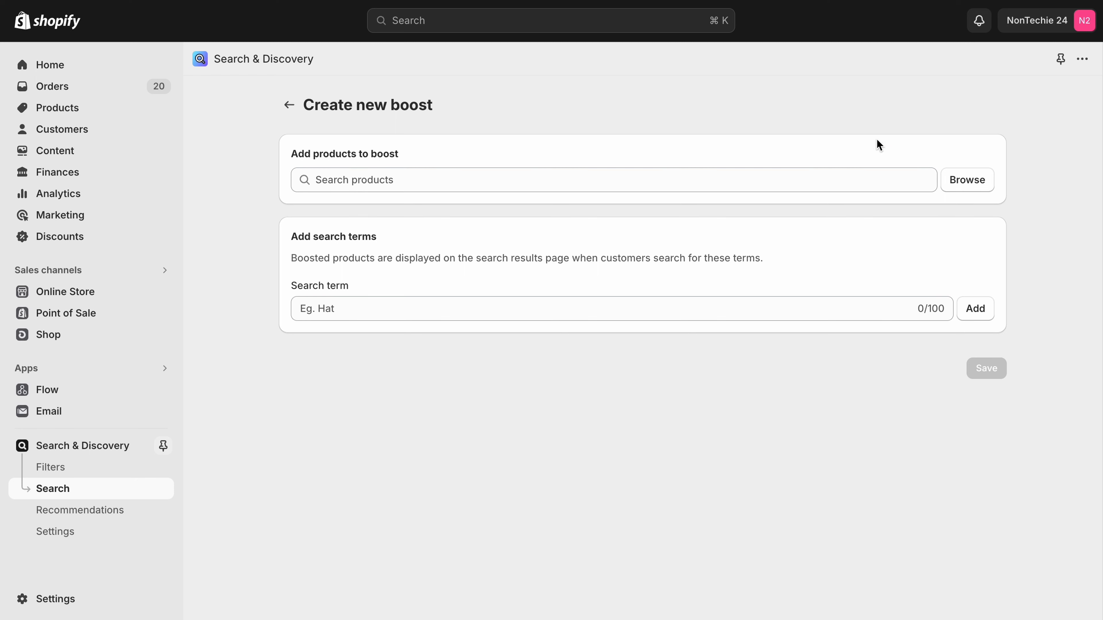
Add the product ADIDAS | KID'S STAN SMITH to the new boost.
left_click(981, 186)
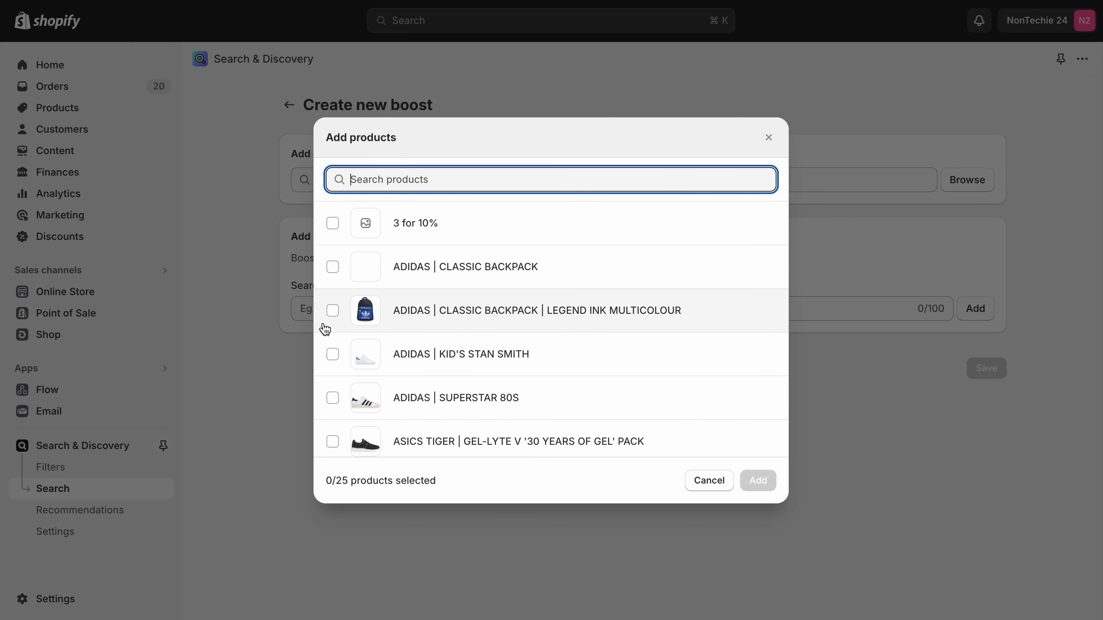
left_click(332, 354)
left_click(757, 486)
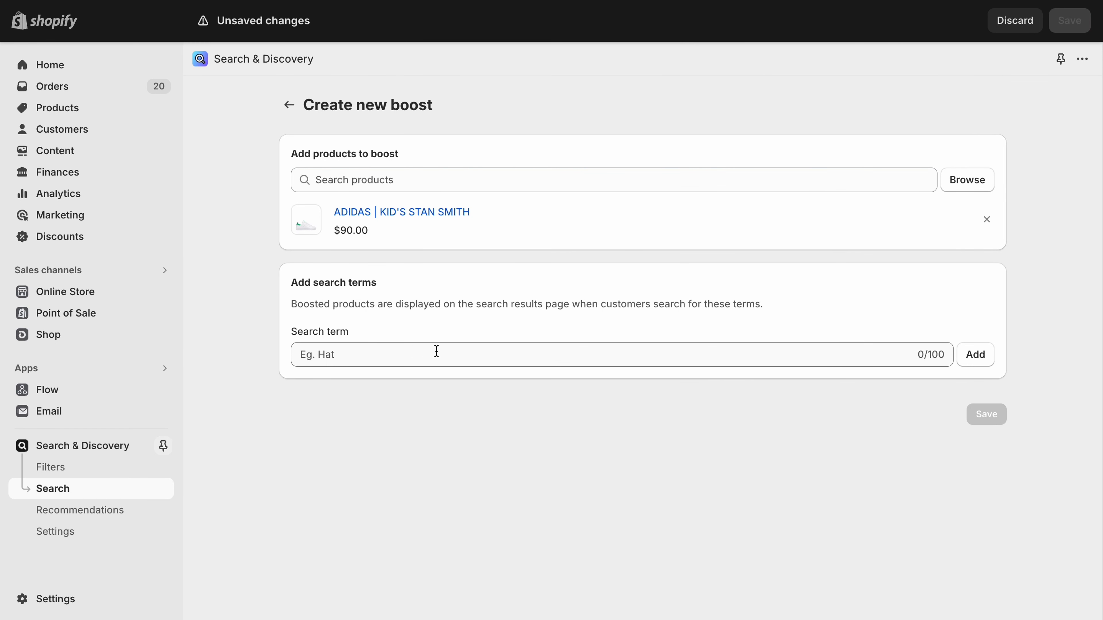
Add the search term "Shoe" to the boost and save it.
left_click(393, 362)
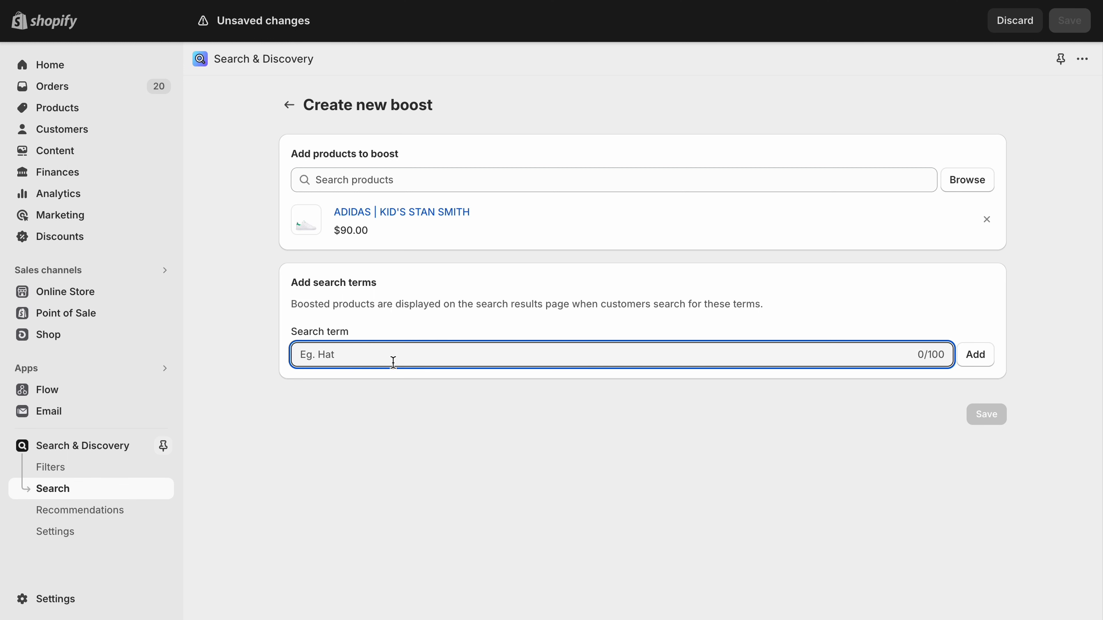
type("Shoe")
left_click(975, 361)
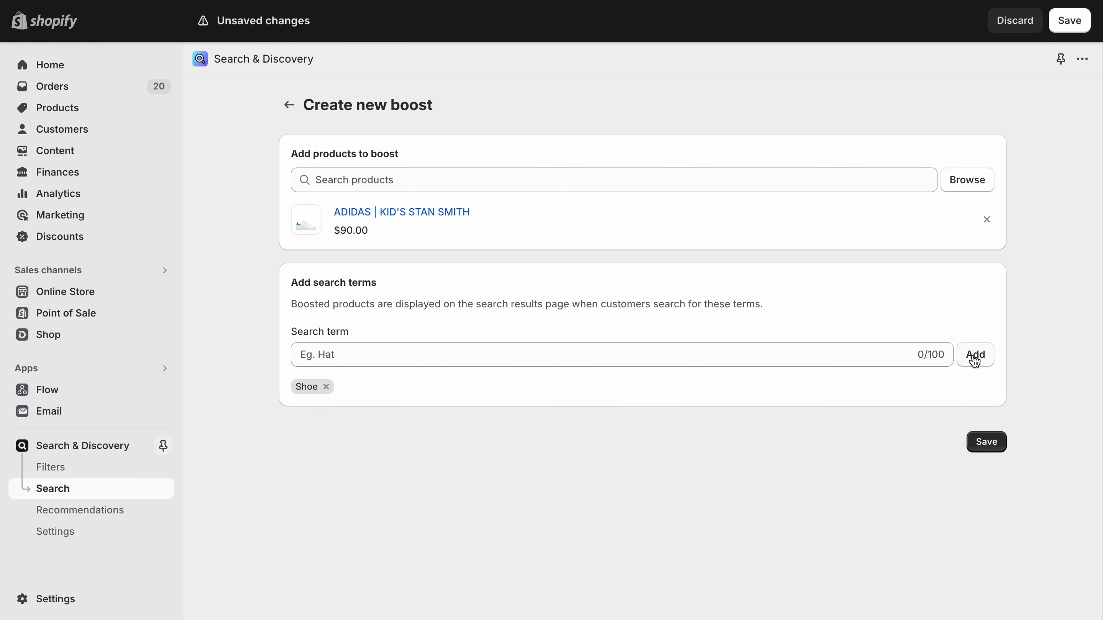
left_click(994, 443)
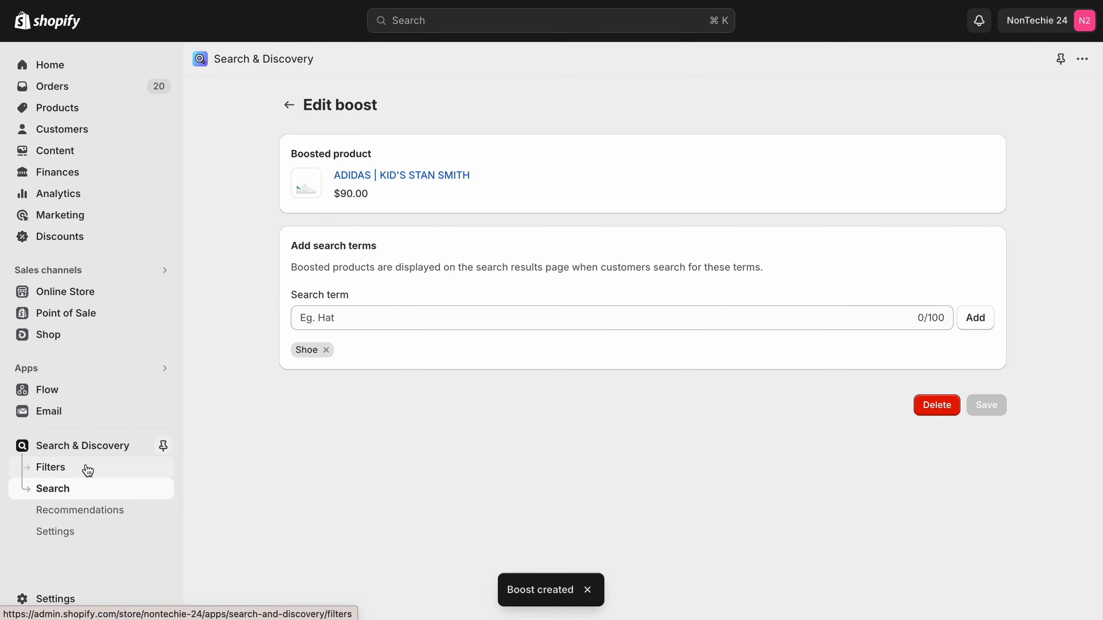
View the live online store, search it for "shoe" and examine the order of the results.
left_click(163, 292)
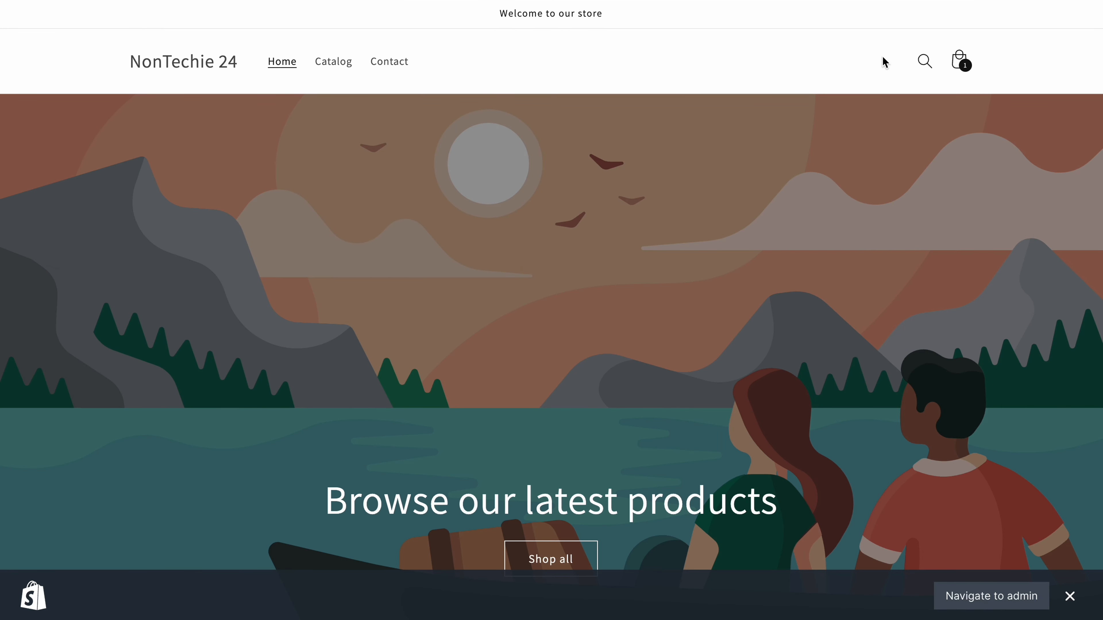
left_click(925, 62)
type("shoe")
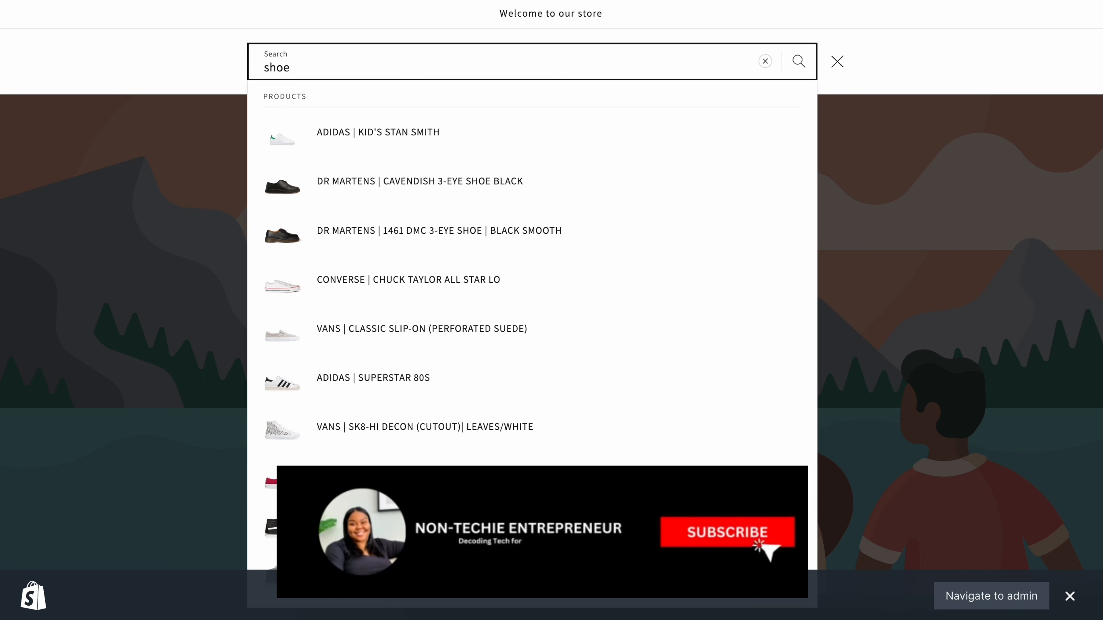
key("Return")
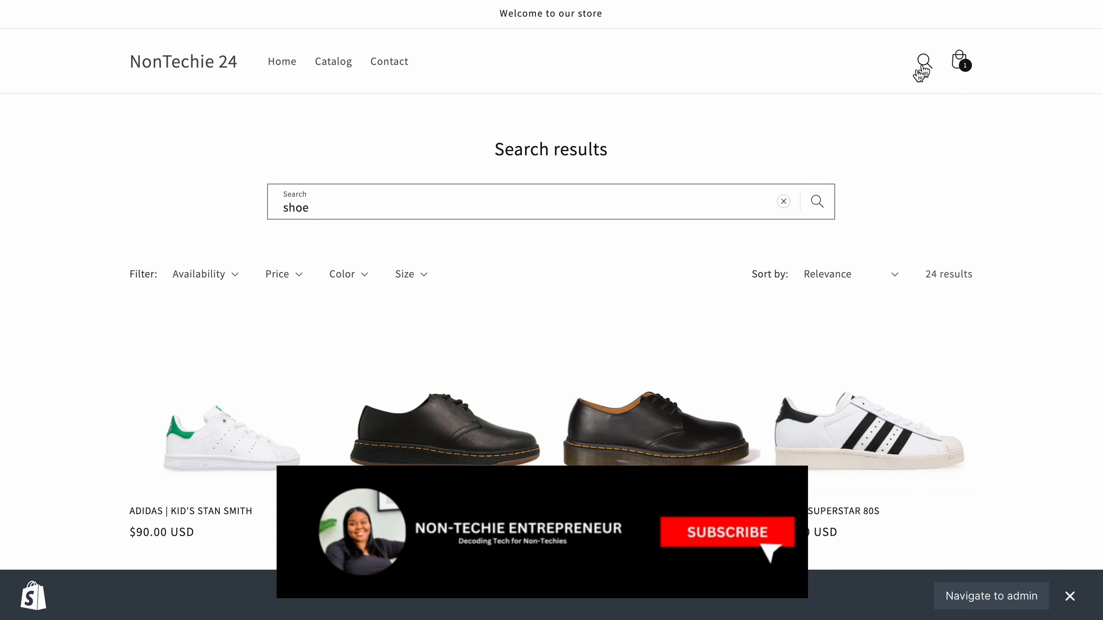
scroll(475, 221, "down", 5)
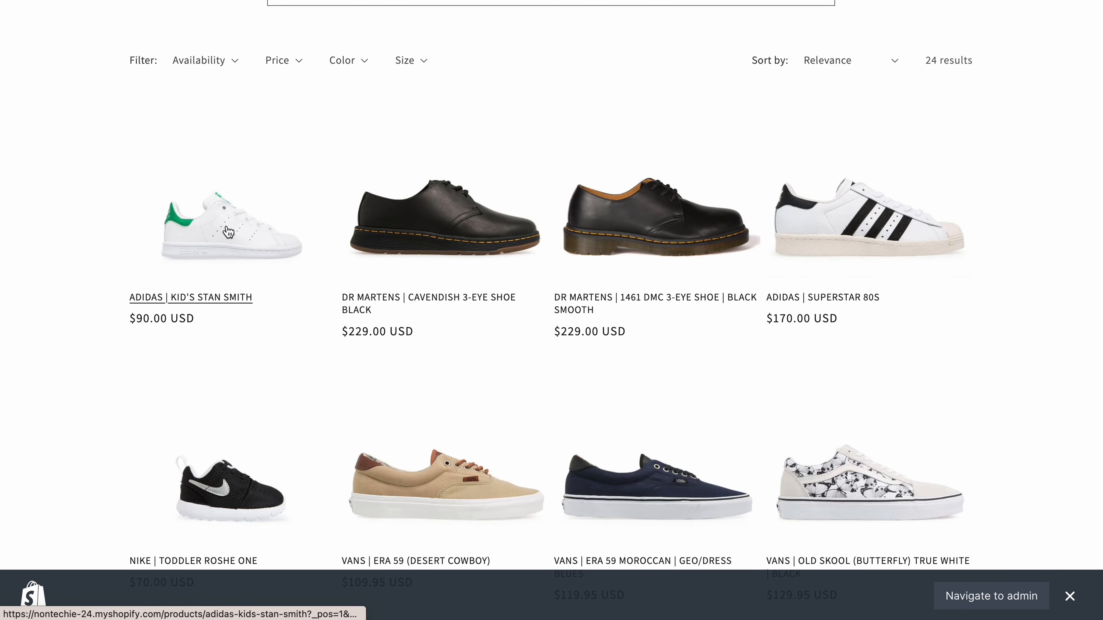
View the Adidas Kid's Stan Smith product page, then return to the search results and look through the remaining products.
left_click(234, 244)
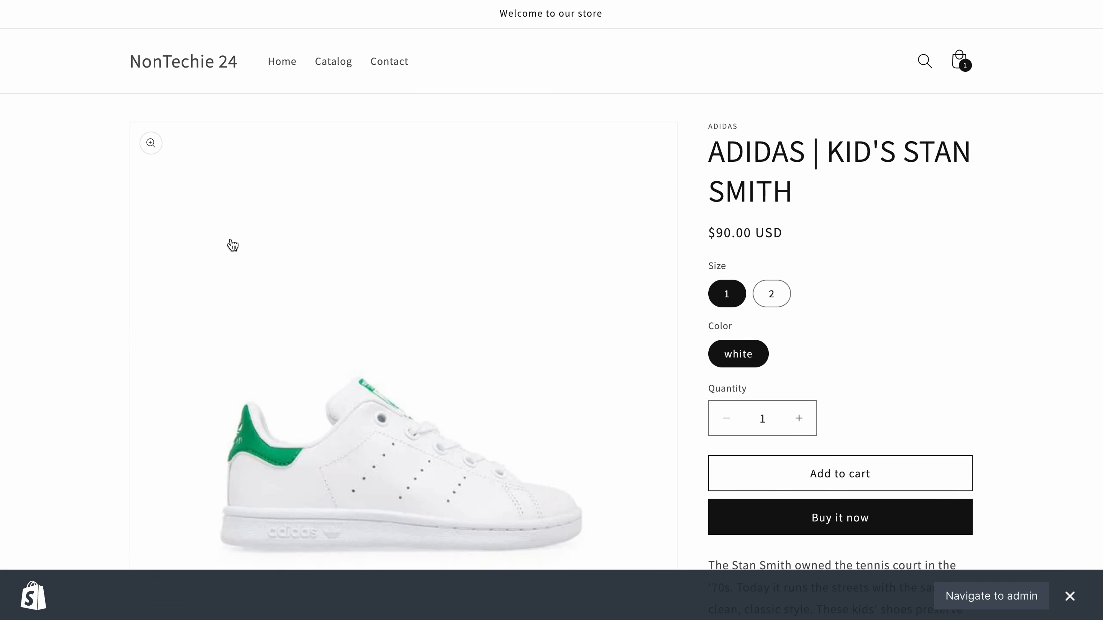
scroll(192, 140, "down", 10)
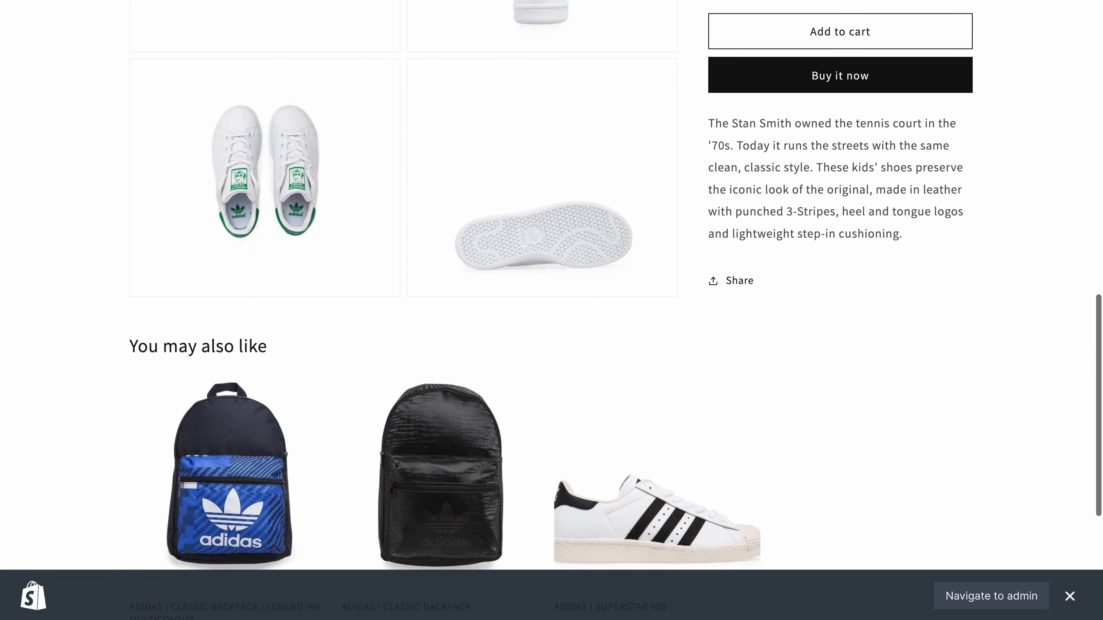
scroll(420, 163, "up", 6)
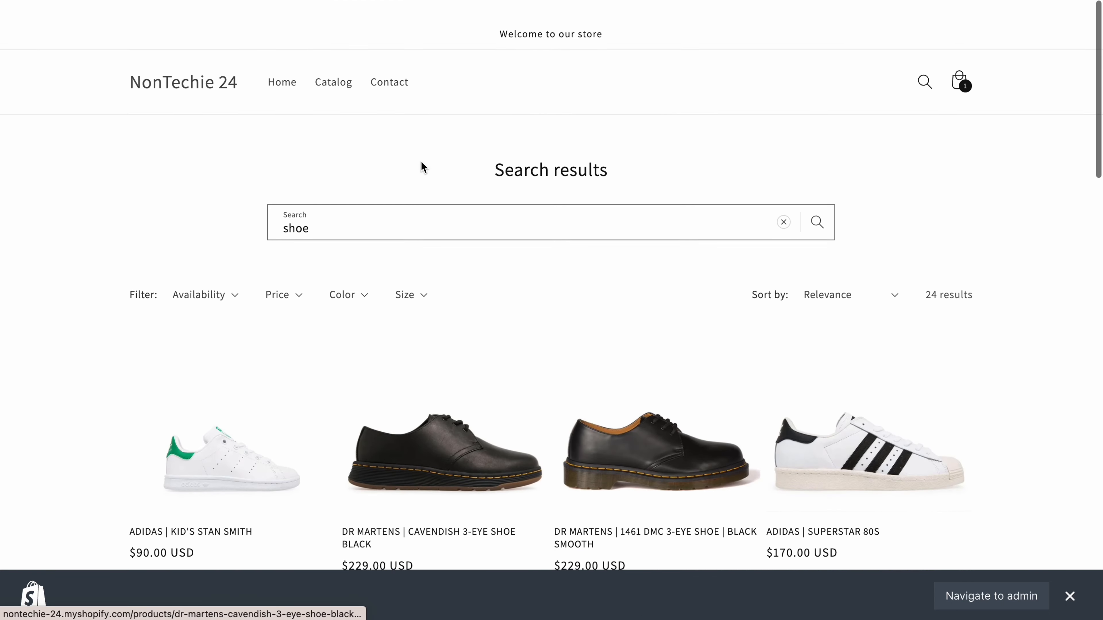
scroll(420, 163, "down", 12)
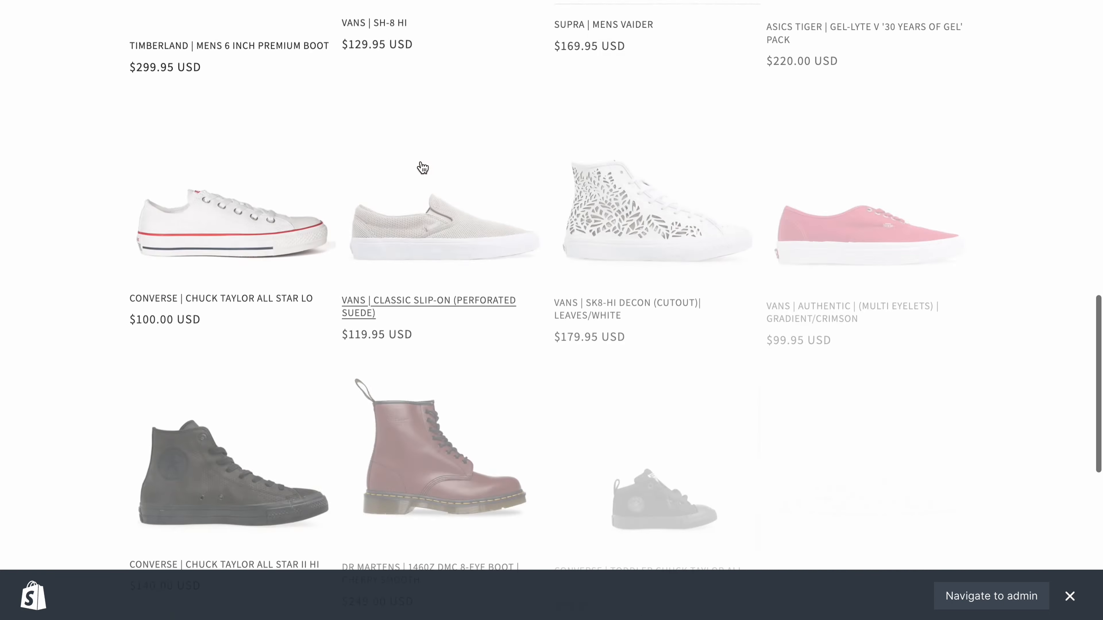
scroll(420, 168, "down", 5)
scroll(419, 168, "up", 15)
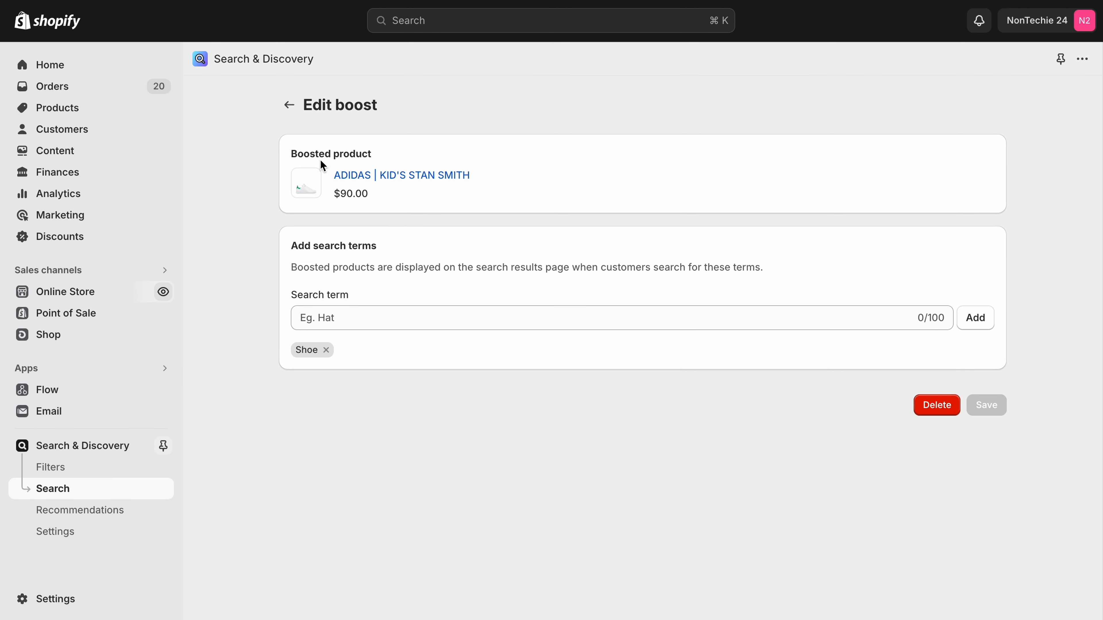
Leave the saved boost in Shopify admin and return to the app's Search overview.
left_click(289, 106)
left_click(289, 107)
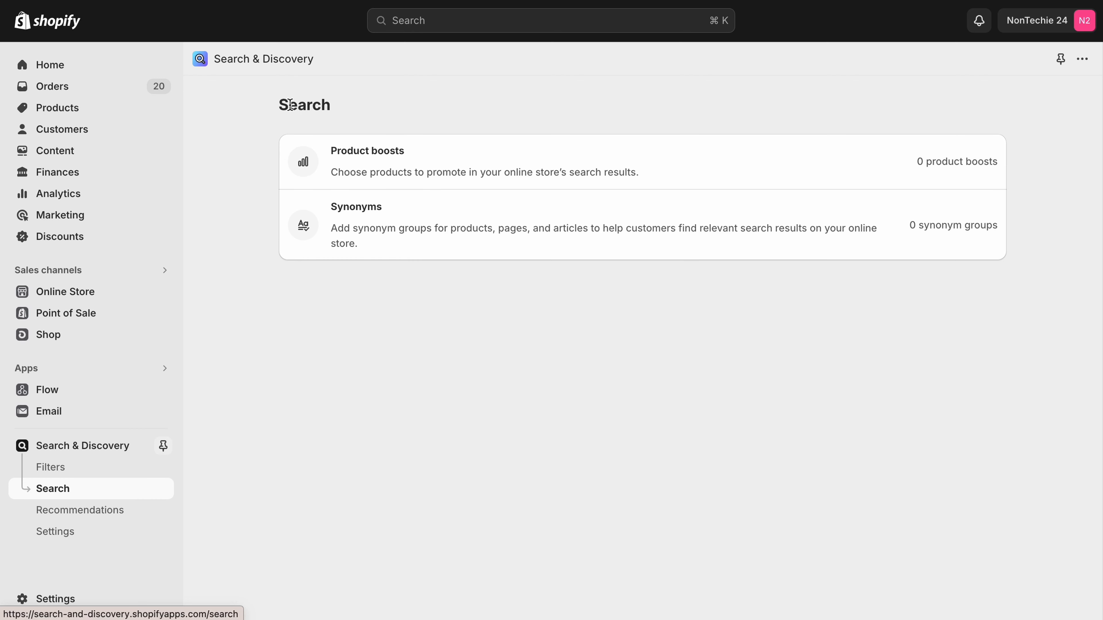
Open the form for a new synonym group, examine its synonym words and title fields, and leave it without saving.
left_click(413, 241)
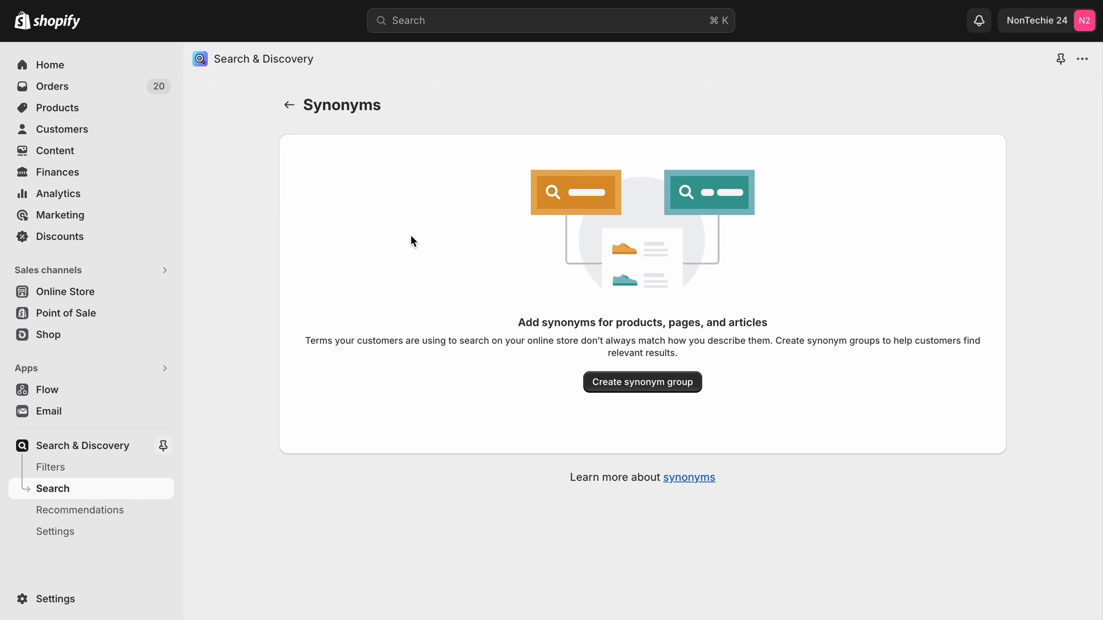
left_click(670, 384)
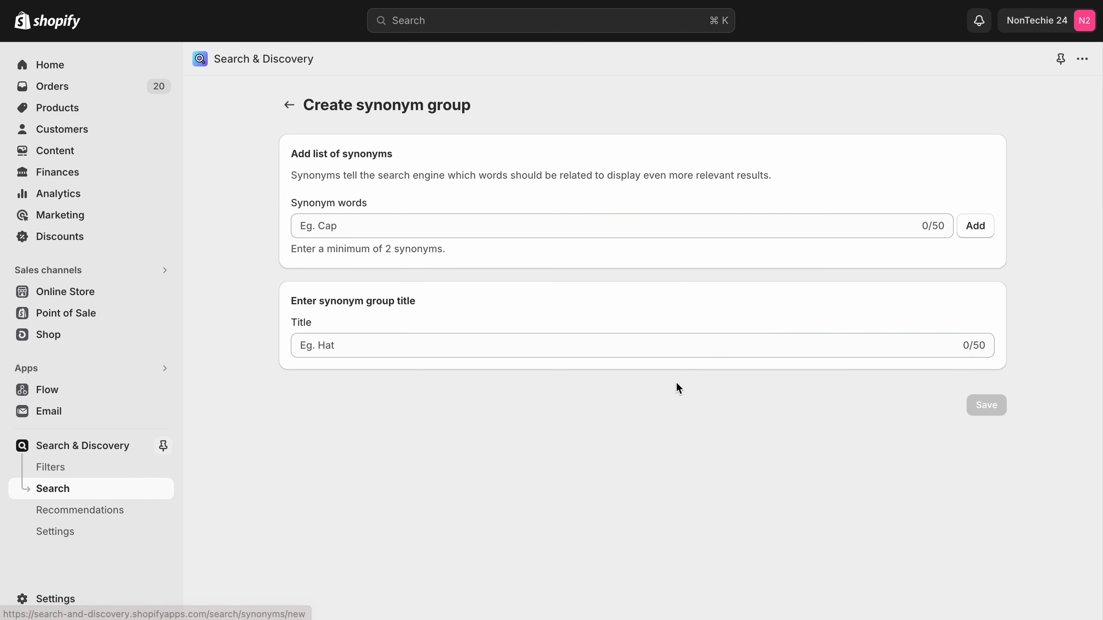
left_click(420, 224)
left_click(335, 335)
left_click(347, 227)
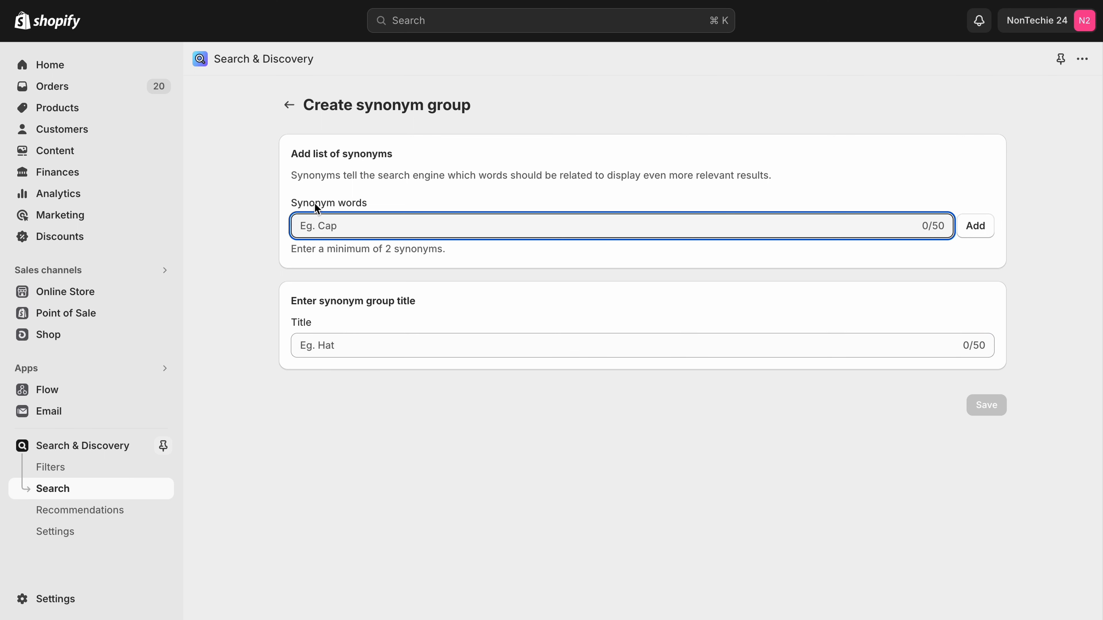
left_click(289, 104)
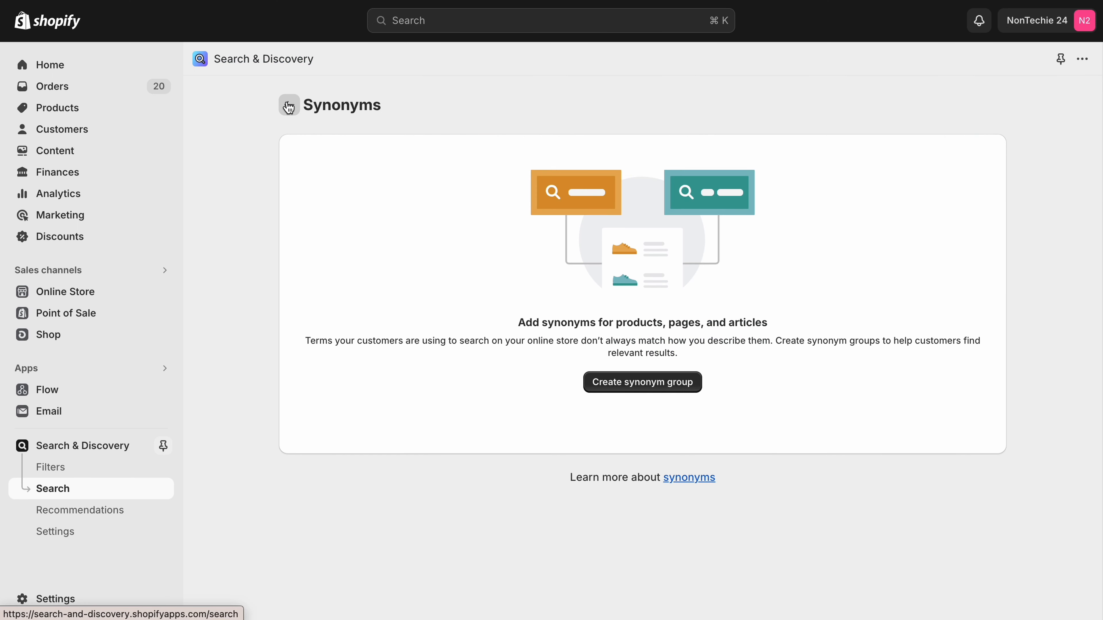
Open the product recommendations and look through the products with their complementary and related products.
left_click(106, 512)
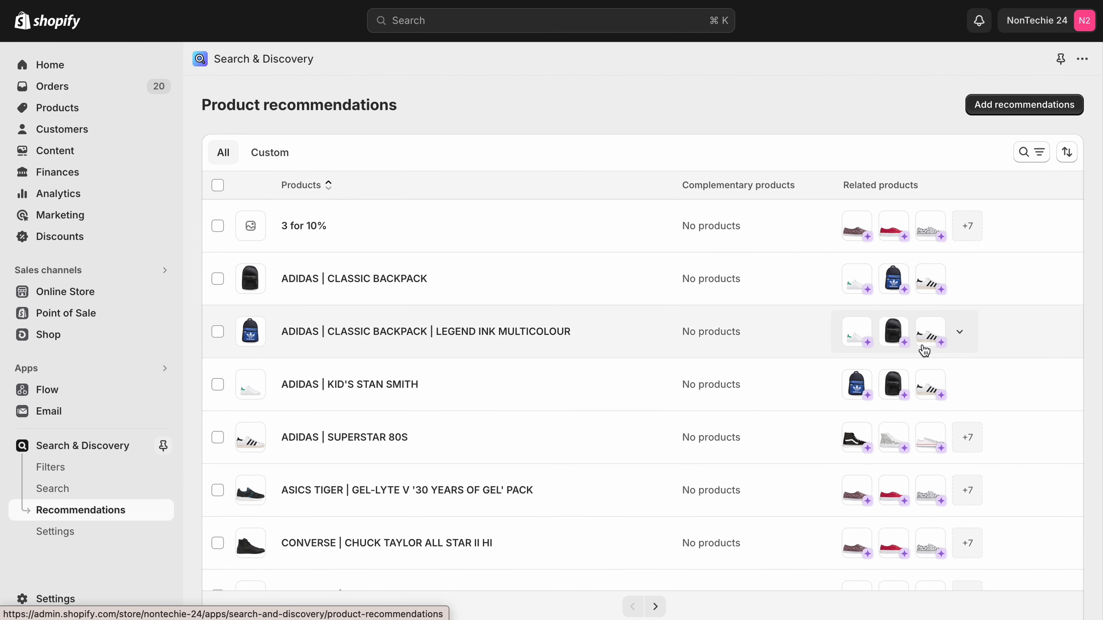
scroll(924, 351, "down", 5)
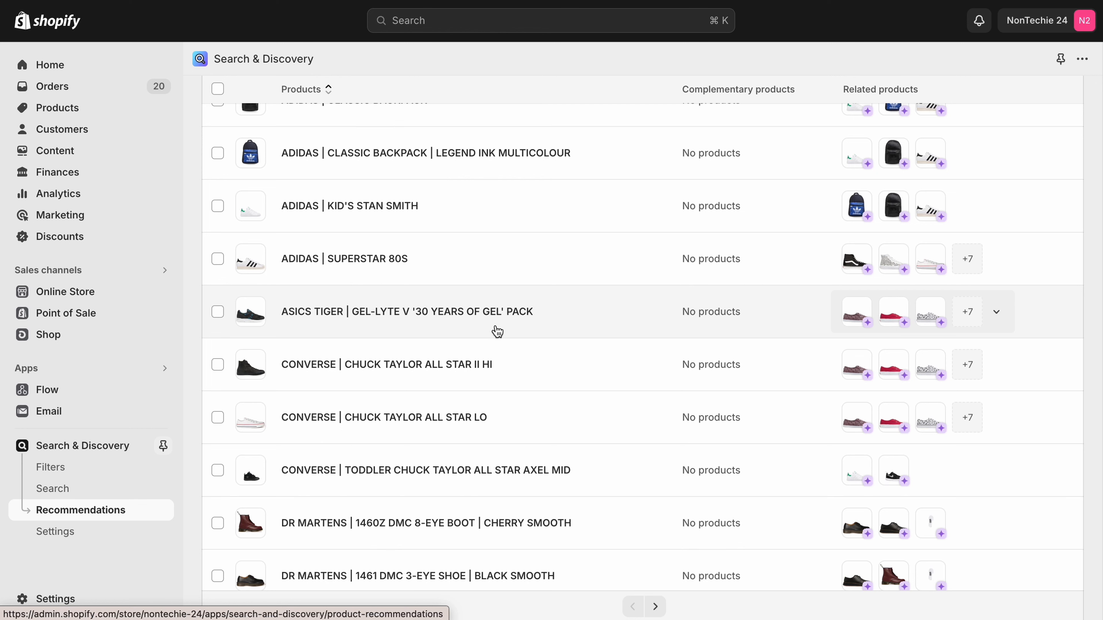
scroll(500, 331, "up", 5)
scroll(501, 330, "down", 4)
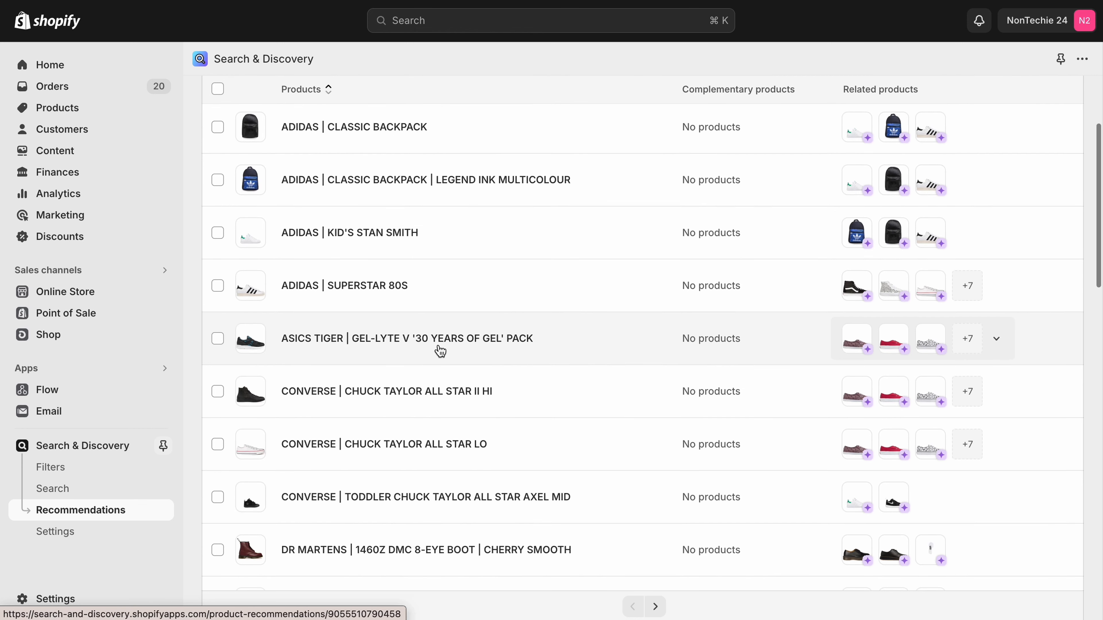
Open the recommendations of the ASICS TIGER | GEL-LYTE V '30 YEARS OF GEL' PACK and look through its related products.
left_click(440, 353)
scroll(443, 343, "down", 12)
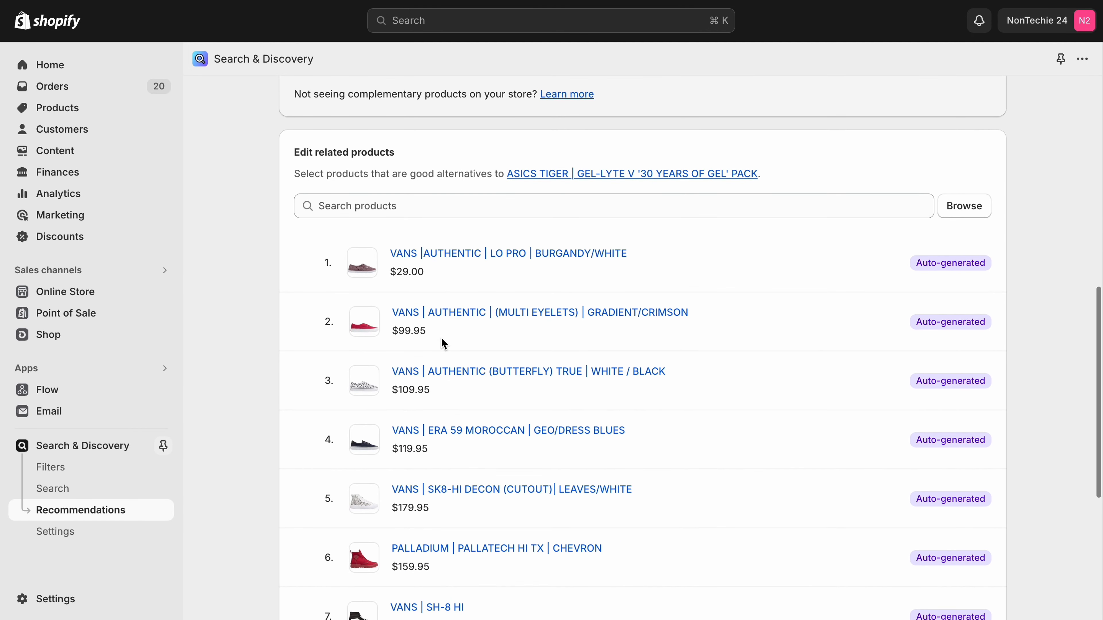
scroll(442, 343, "down", 7)
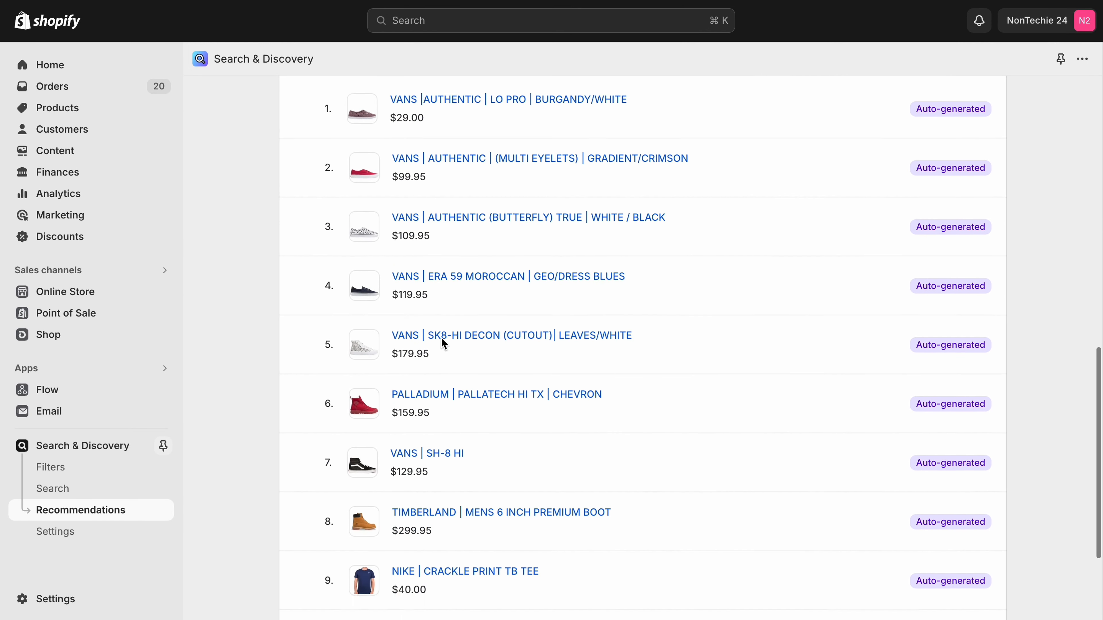
scroll(441, 337, "up", 20)
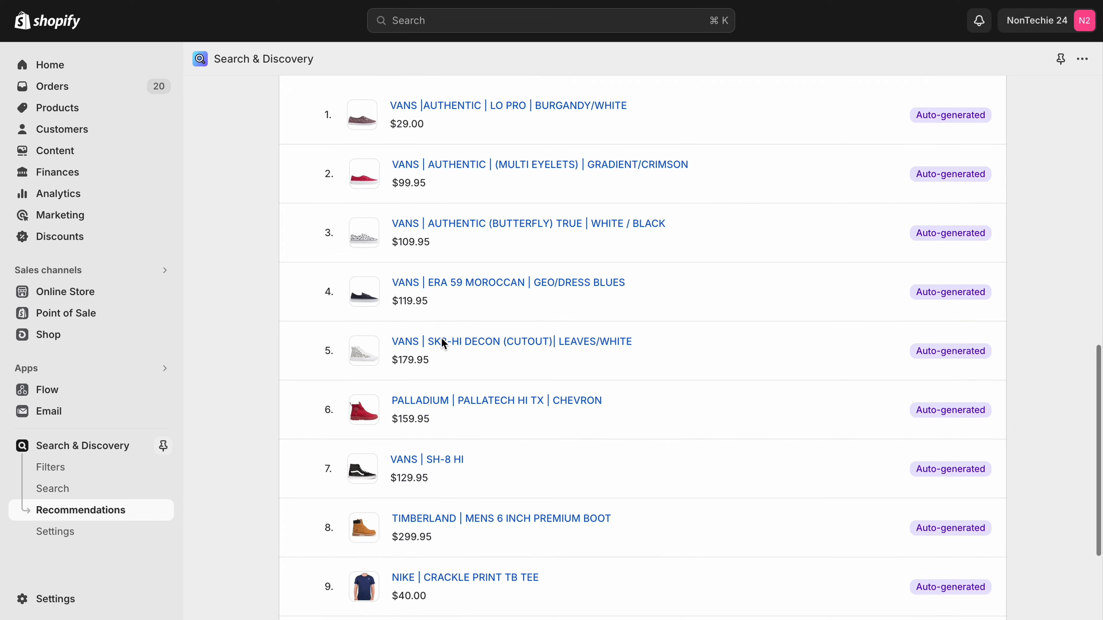
scroll(443, 342, "down", 2)
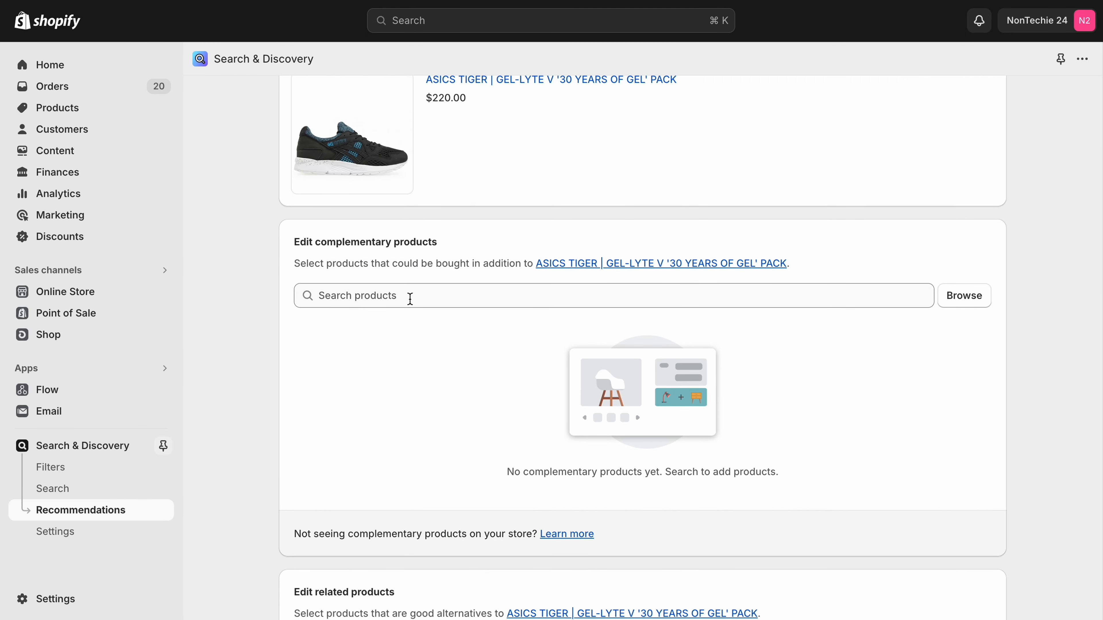
Add ADIDAS | CLASSIC BACKPACK | LEGEND INK MULTICOLOUR as a complementary product of the ASICS Tiger shoe and save the recommendations.
left_click(410, 298)
type("bag")
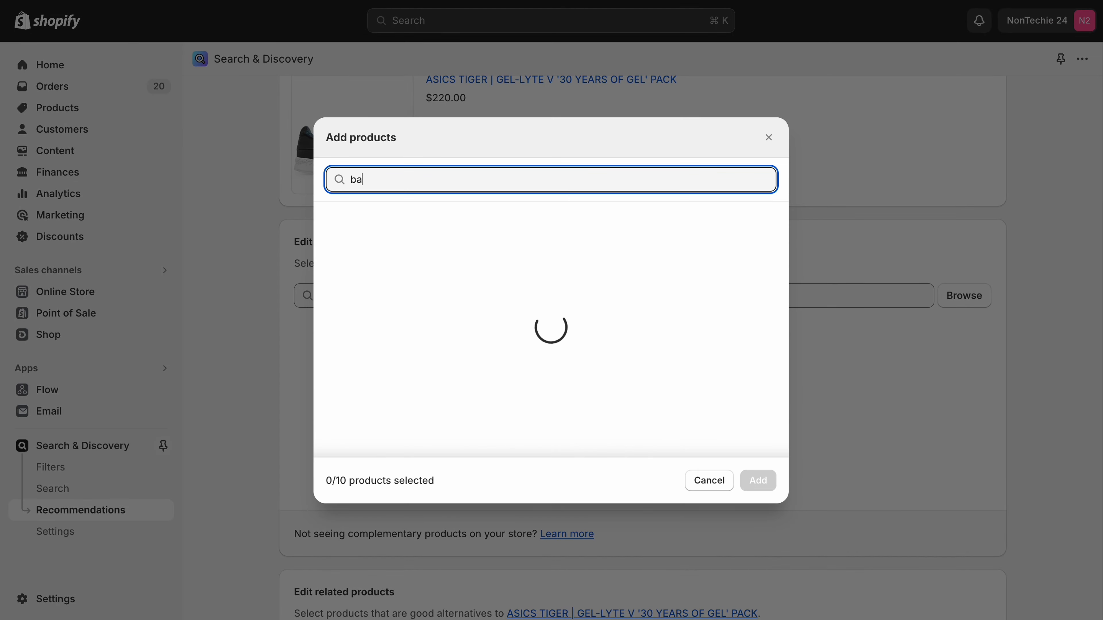
key("BackSpace")
key("BackSpace")
key("BackSpace")
type("ts")
key("BackSpace")
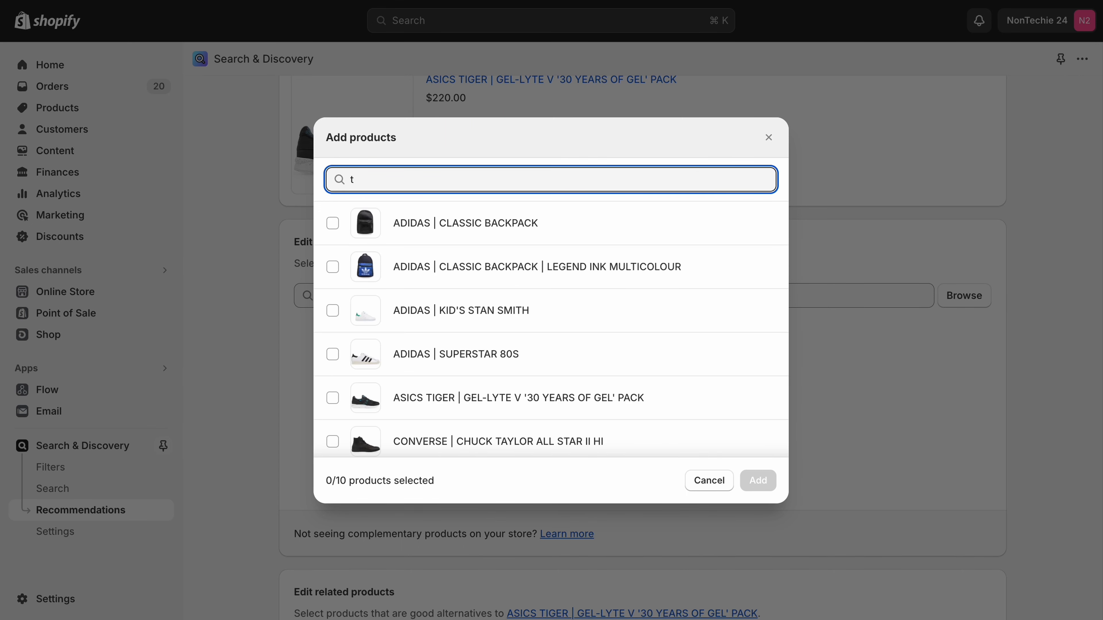
left_click(332, 267)
left_click(769, 491)
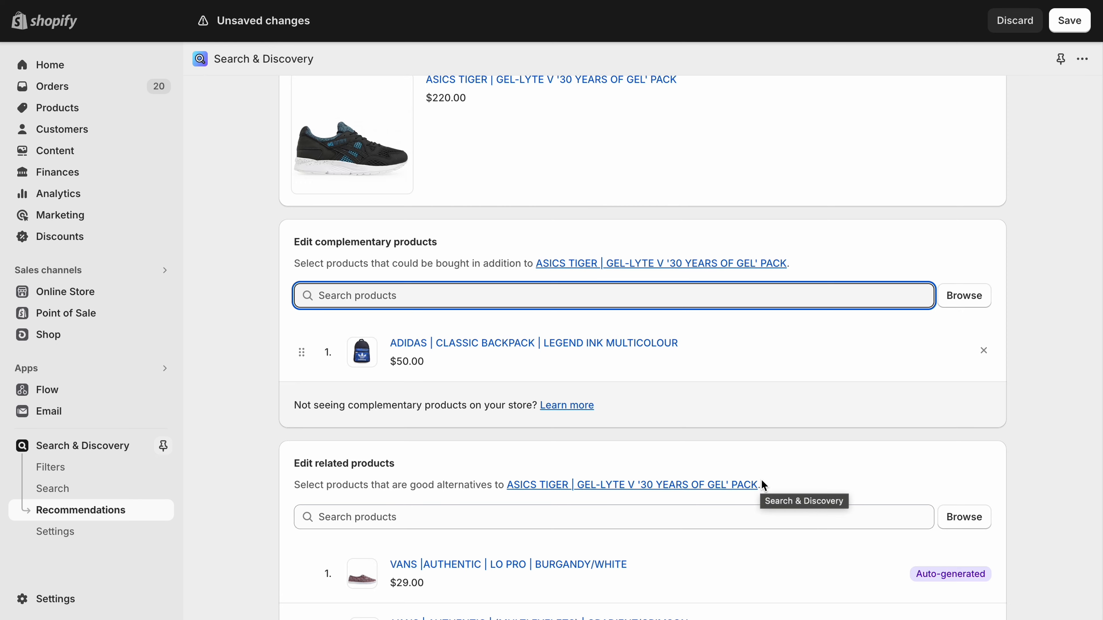
scroll(762, 481, "down", 15)
scroll(762, 484, "up", 15)
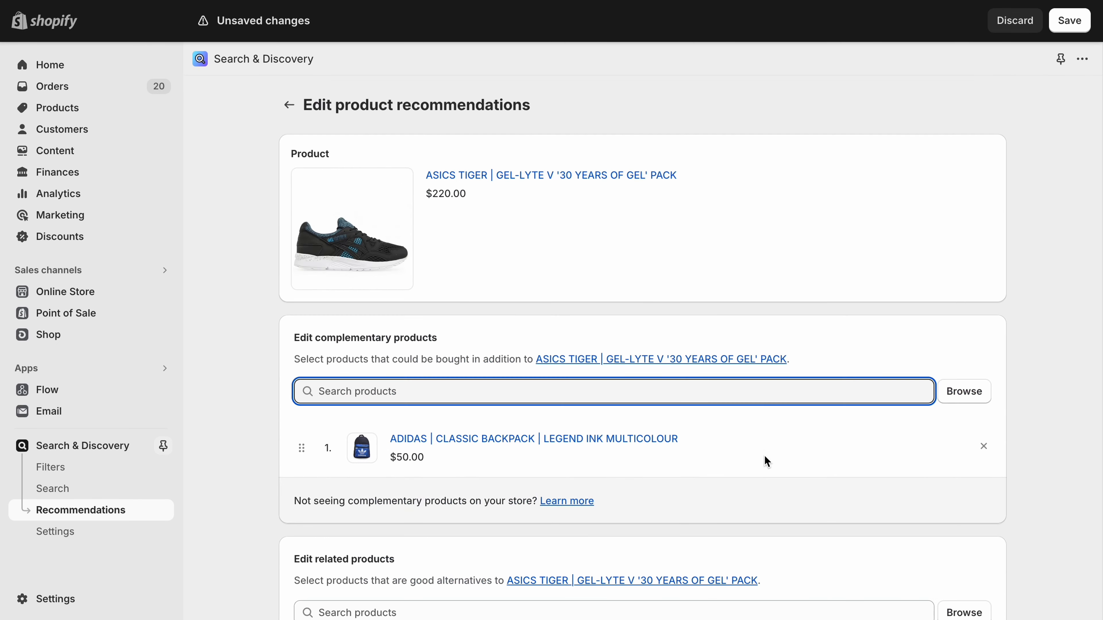
left_click(1070, 21)
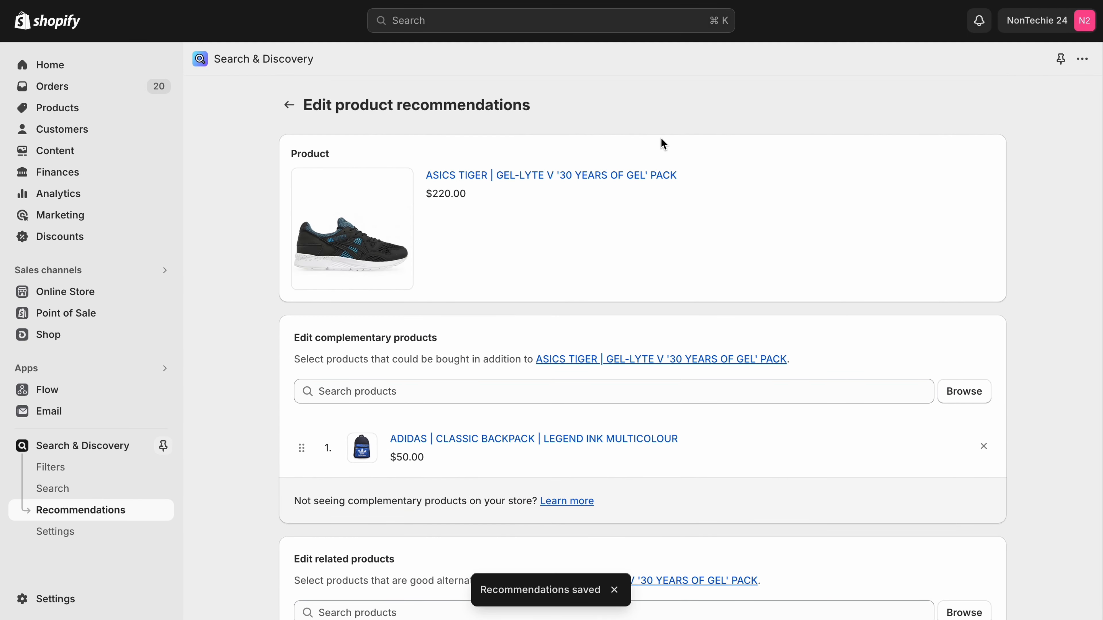
Review the ASICS Tiger shoe's complementary and related products and save the pending recommendation changes again.
scroll(455, 471, "down", 10)
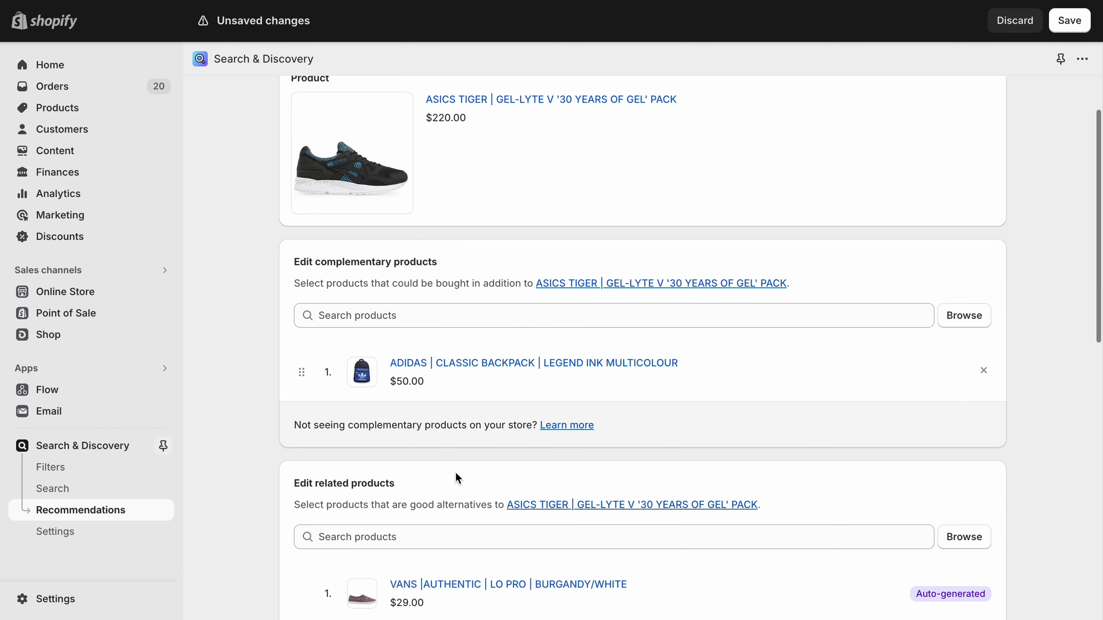
scroll(455, 471, "up", 10)
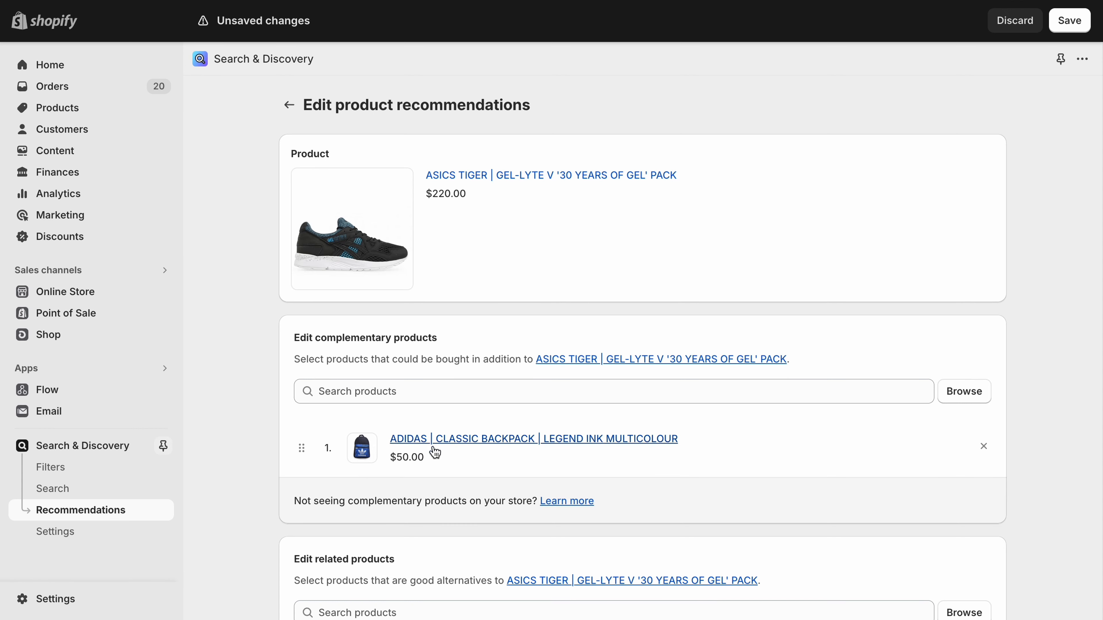
scroll(464, 448, "down", 10)
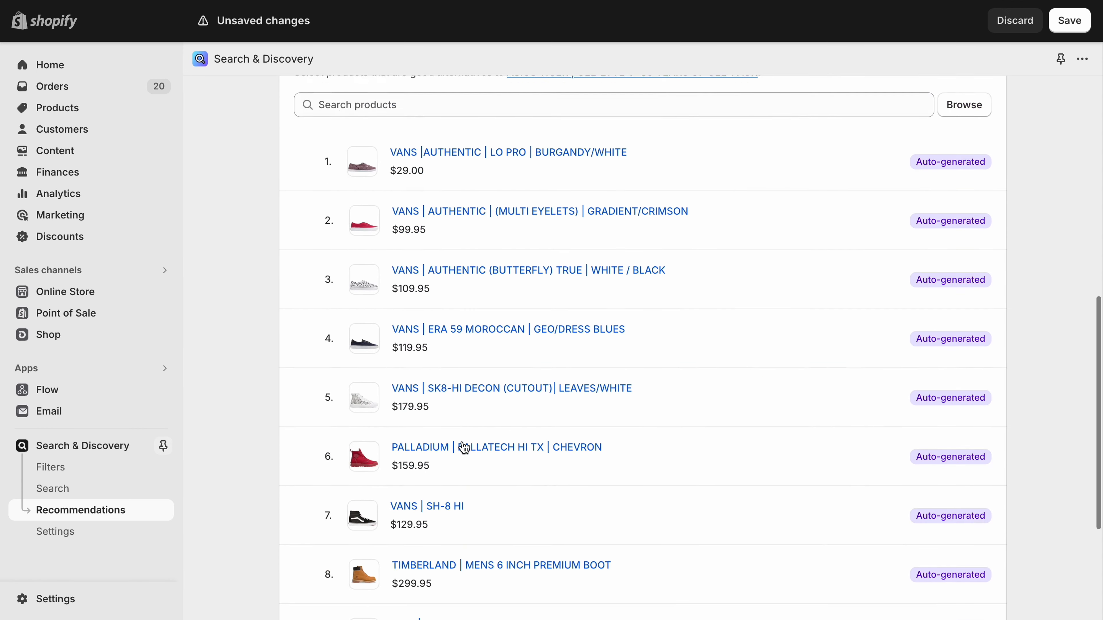
scroll(512, 384, "up", 10)
left_click(56, 531)
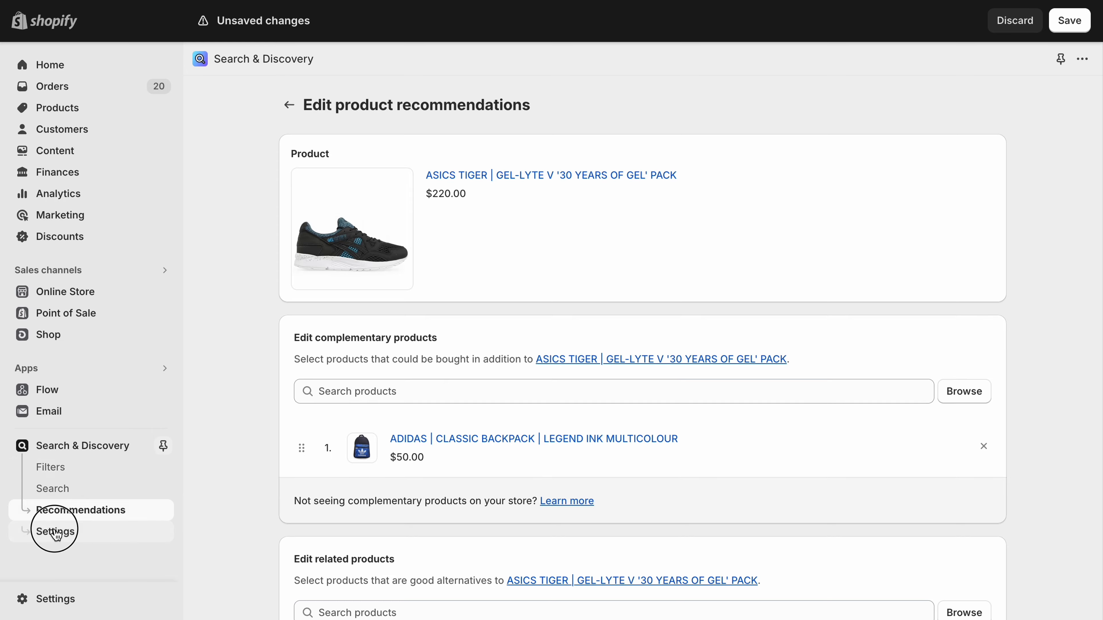
left_click(671, 361)
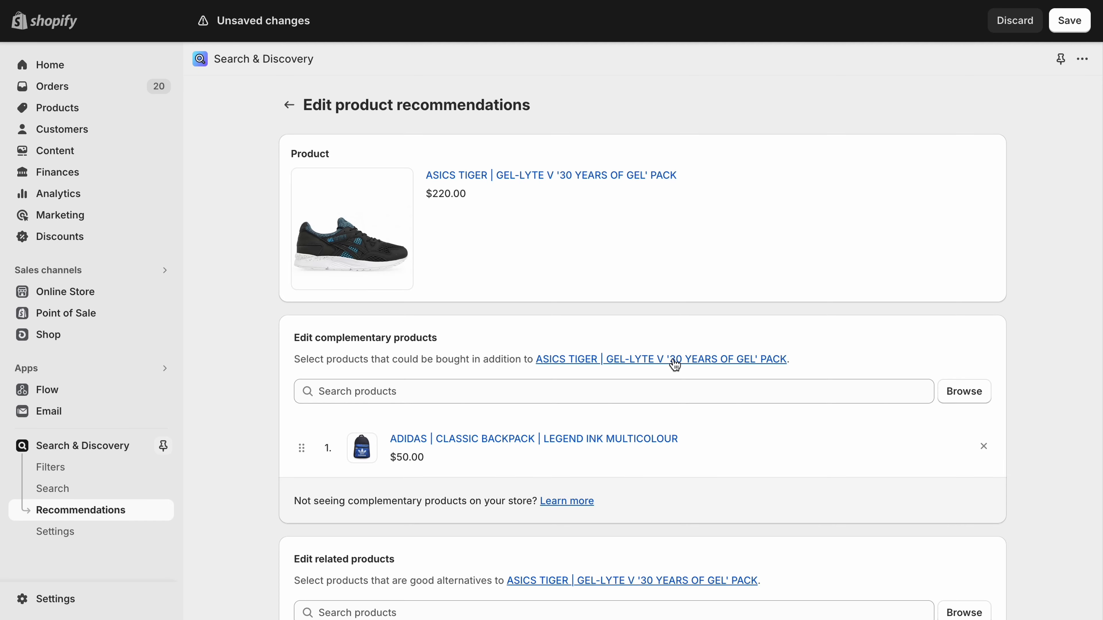
scroll(672, 362, "down", 15)
left_click(984, 599)
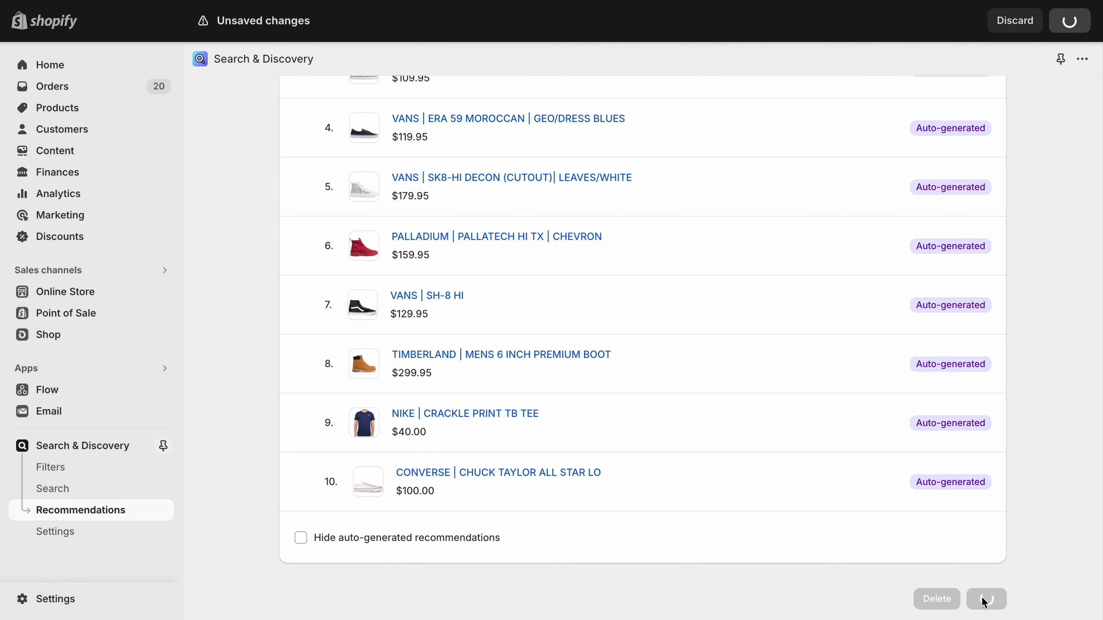
Open the Search & Discovery settings and examine the options for empty filter values, search results, predictive search and out of stock products.
left_click(84, 536)
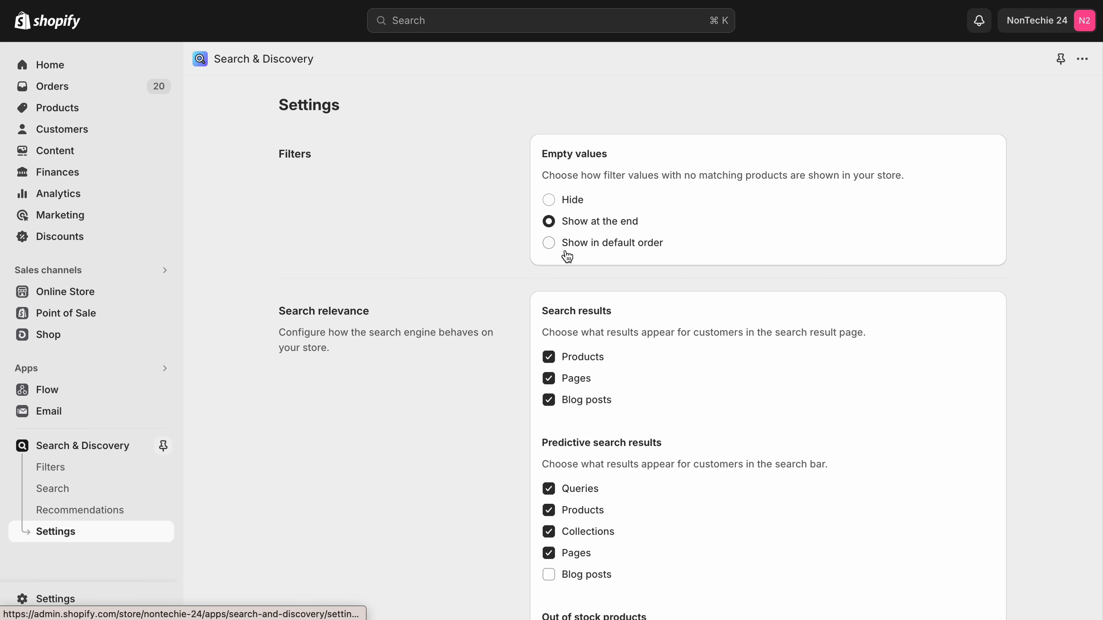
scroll(590, 256, "down", 4)
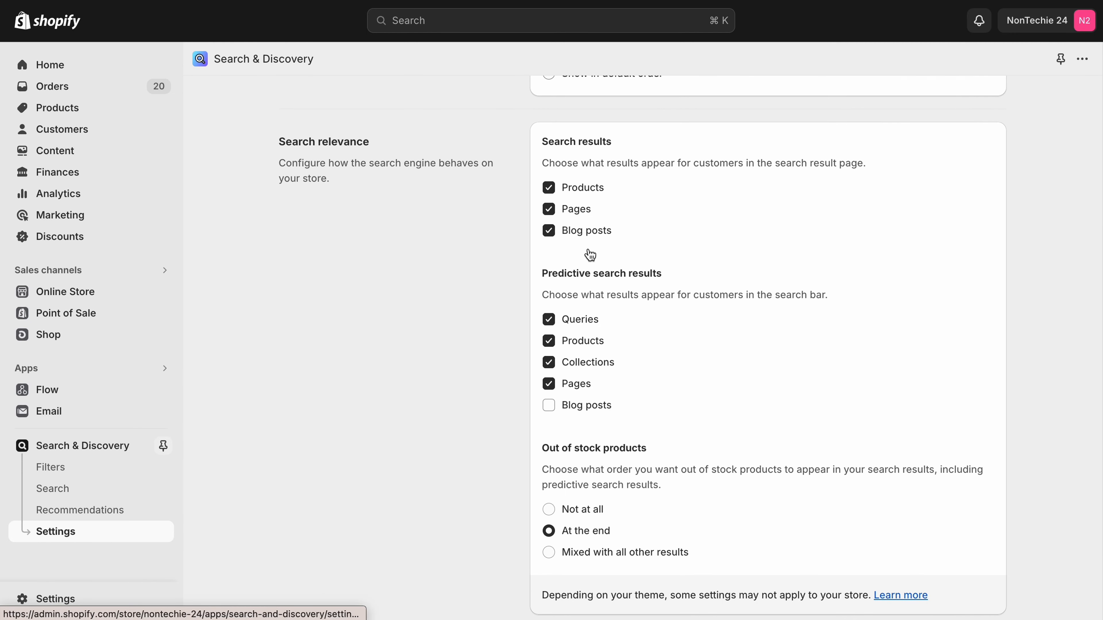
scroll(591, 256, "down", 1)
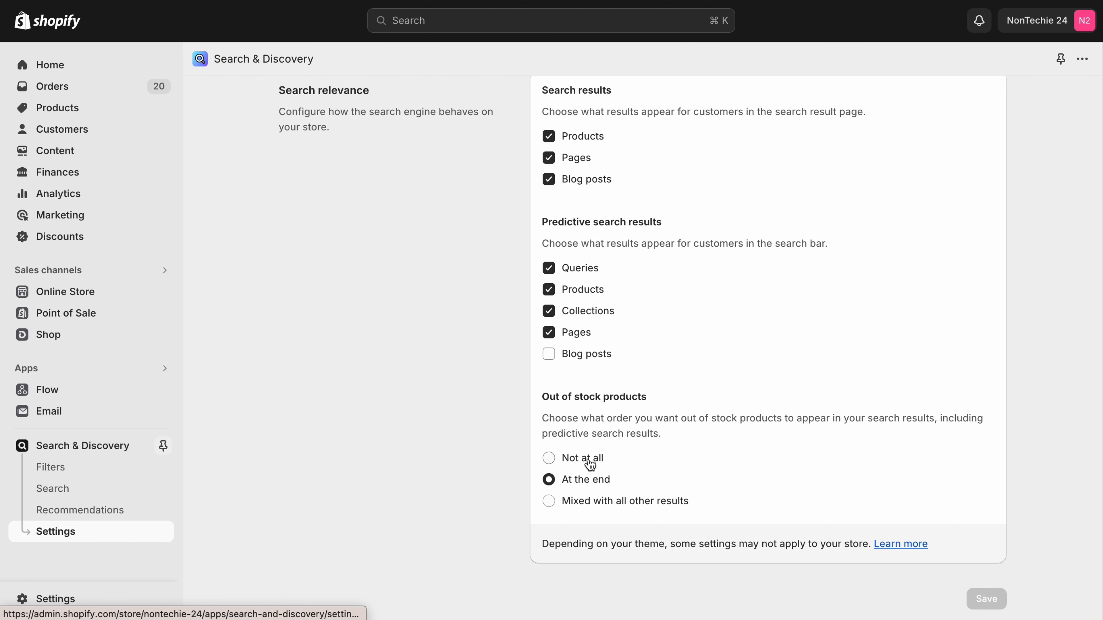
scroll(521, 461, "up", 5)
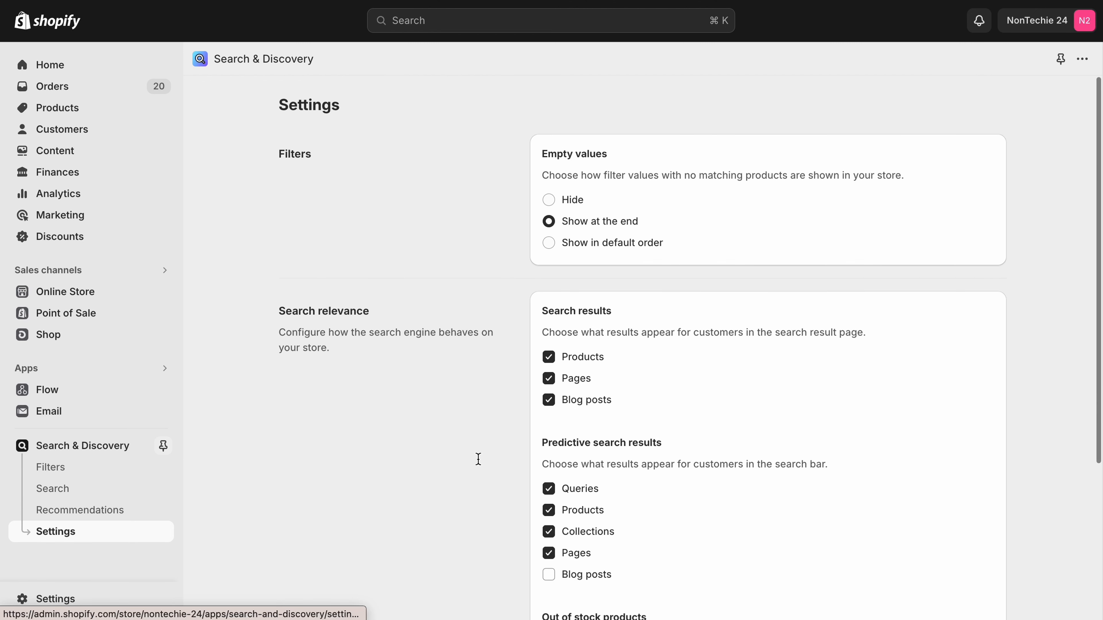
View the filters list, then look through the Search & Discovery overview page, including the second set of feature cards and the performance reports.
left_click(52, 468)
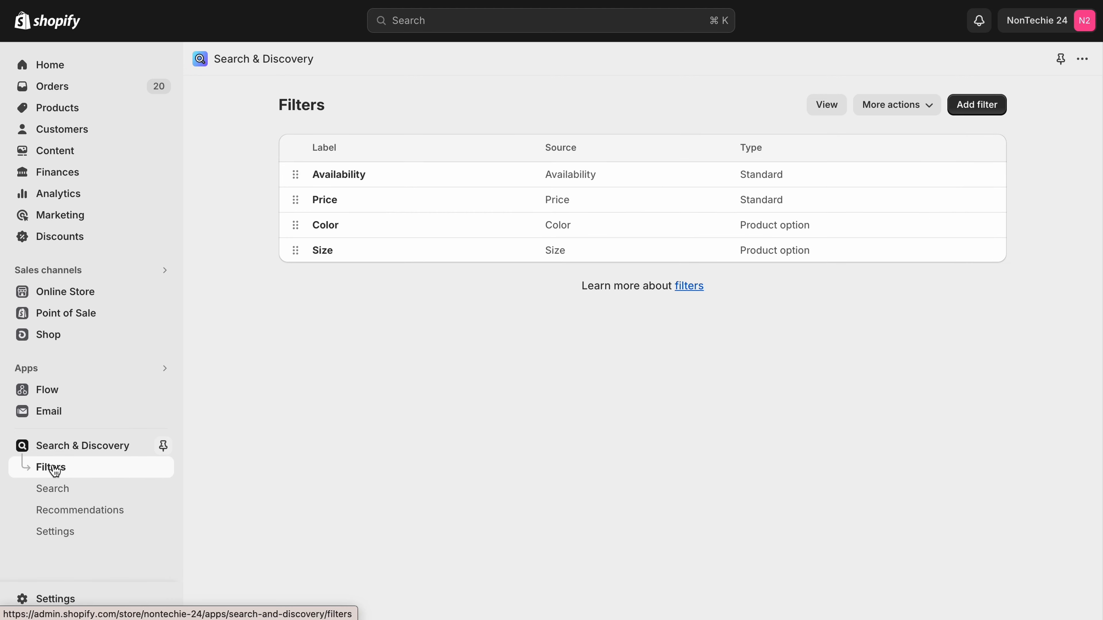
left_click(79, 447)
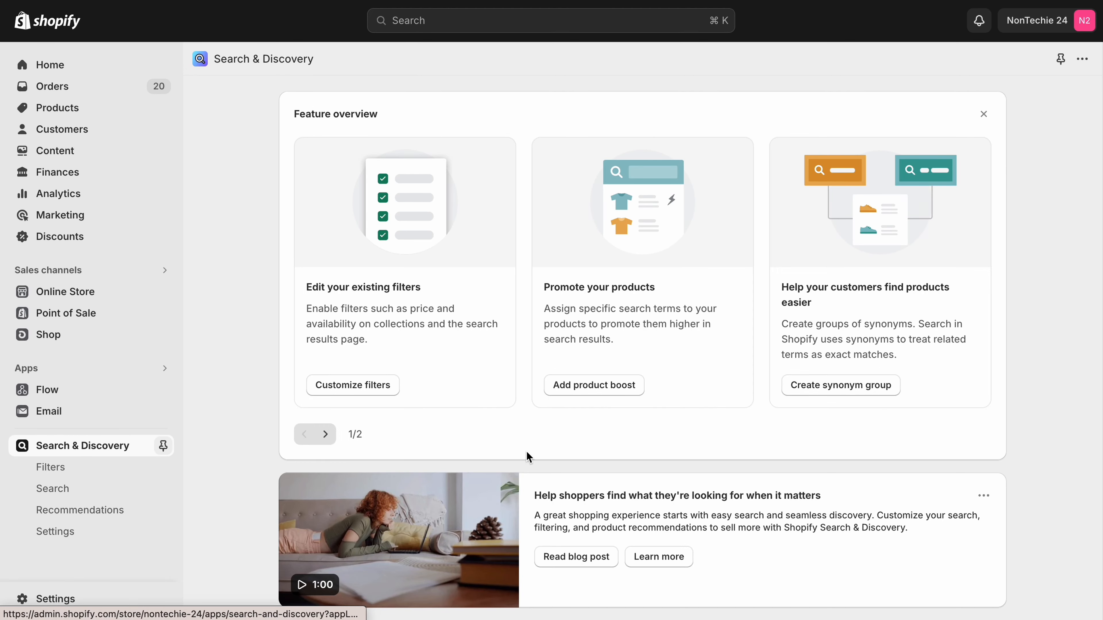
scroll(526, 454, "down", 10)
scroll(526, 454, "up", 10)
left_click(325, 434)
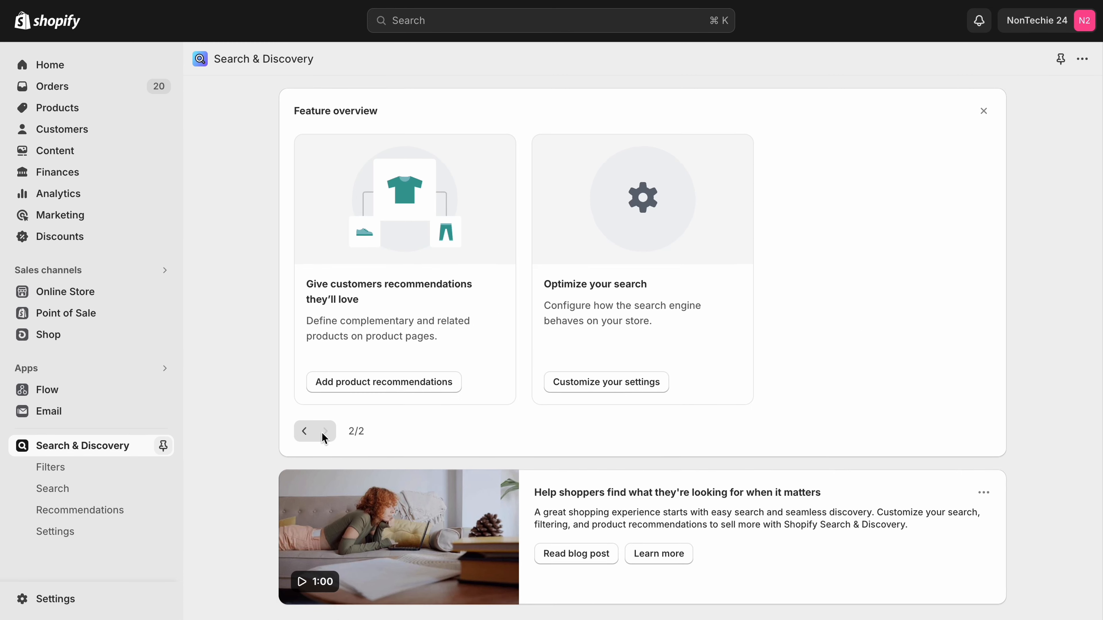
scroll(323, 434, "down", 10)
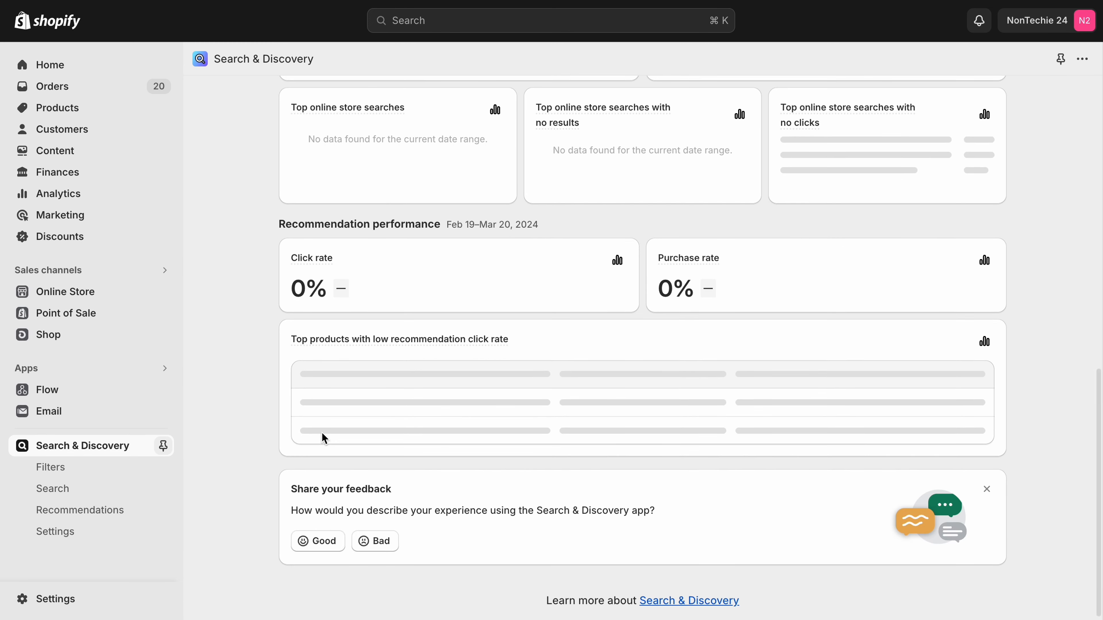
scroll(325, 438, "up", 10)
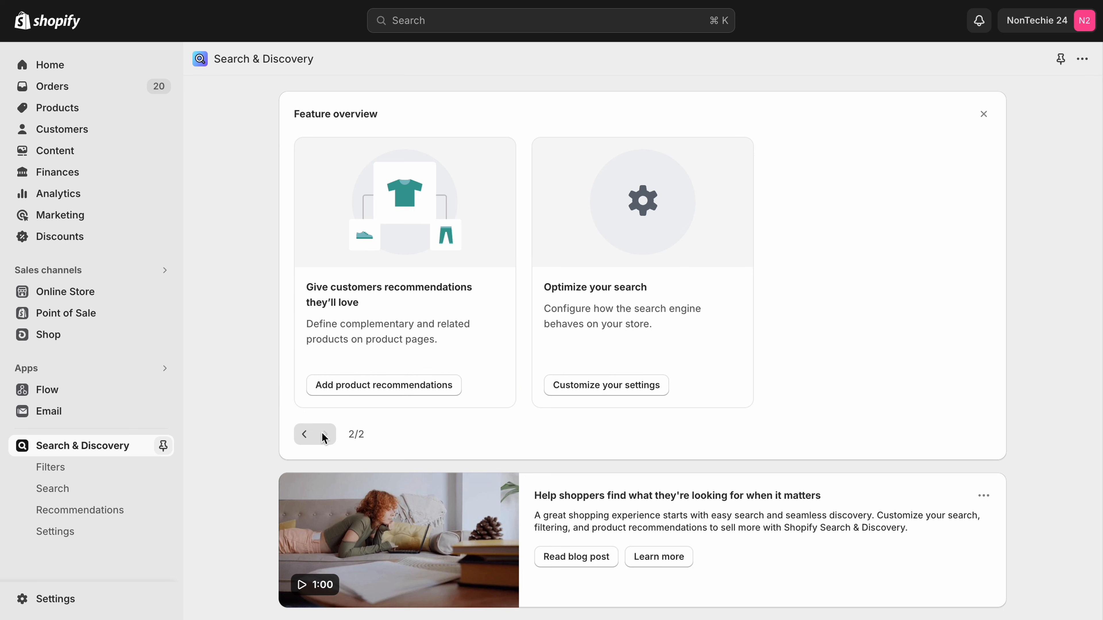